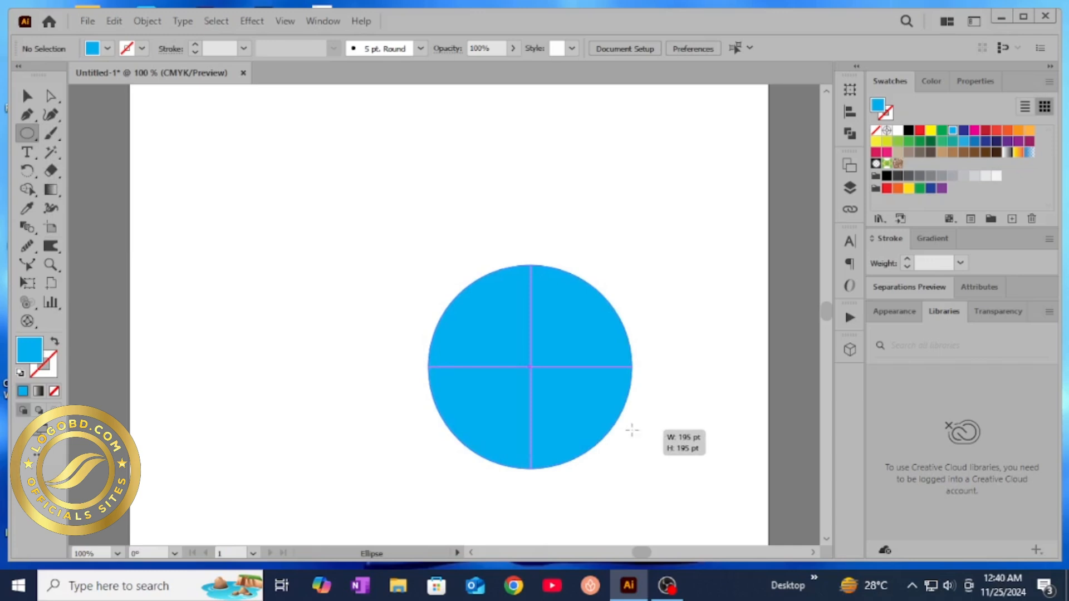
Draw a blue circle about 195 pt in diameter and move it to the upper-left part of the artboard
drag(632, 430, 632, 430)
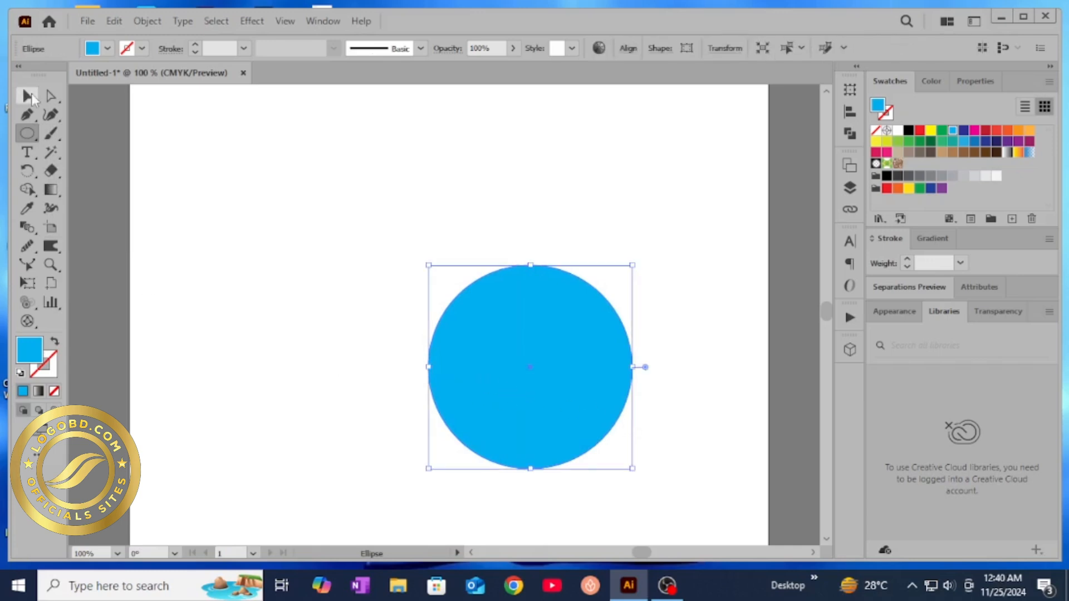
click(28, 97)
drag(520, 382, 366, 280)
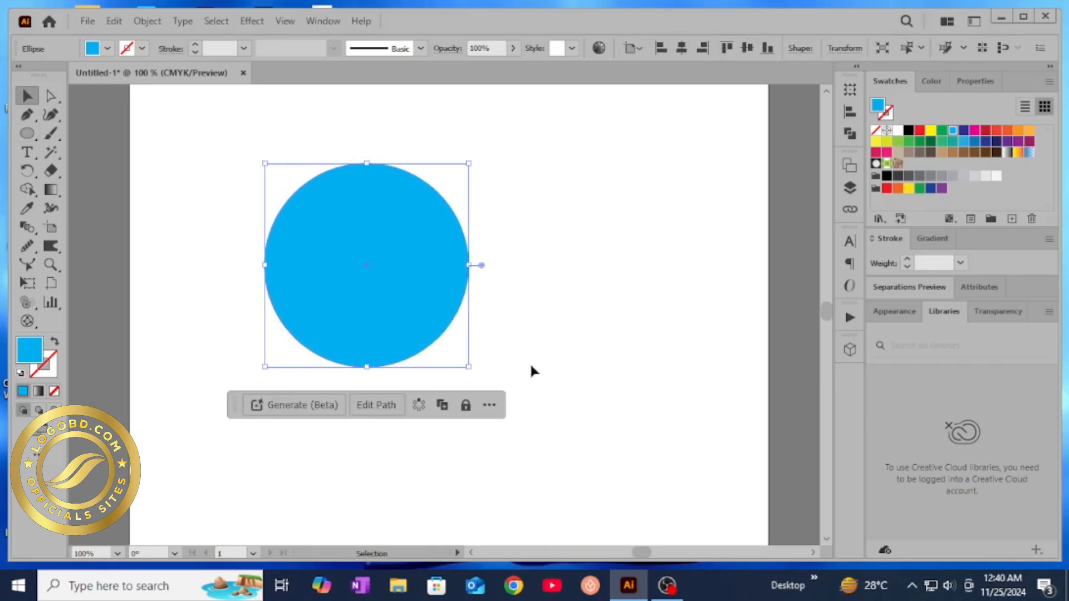
click(537, 329)
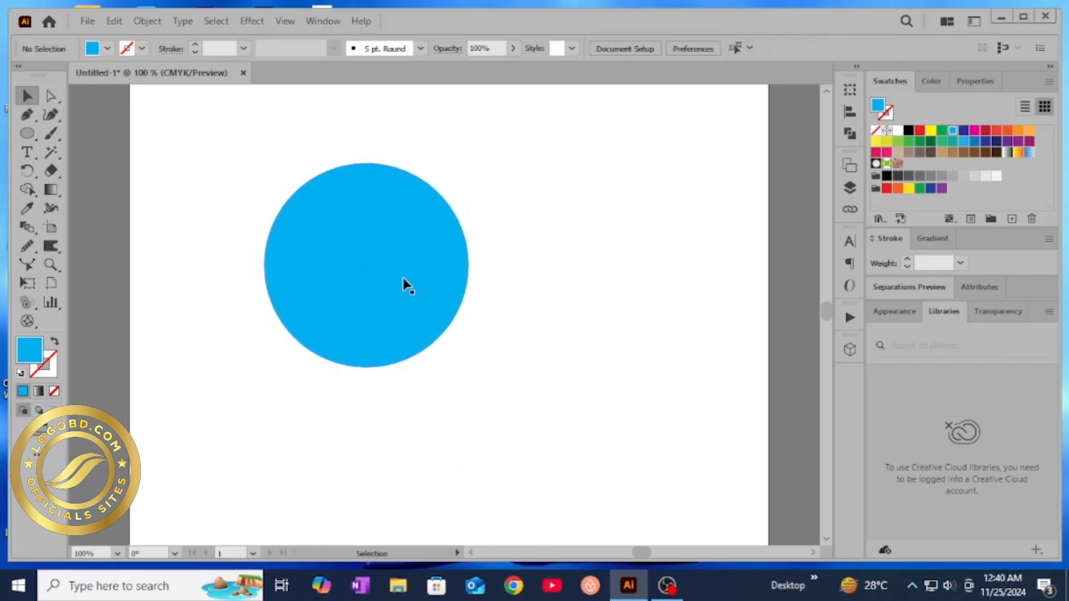
Duplicate the blue circle to its right and fill the copy with black
drag(403, 280, 608, 308)
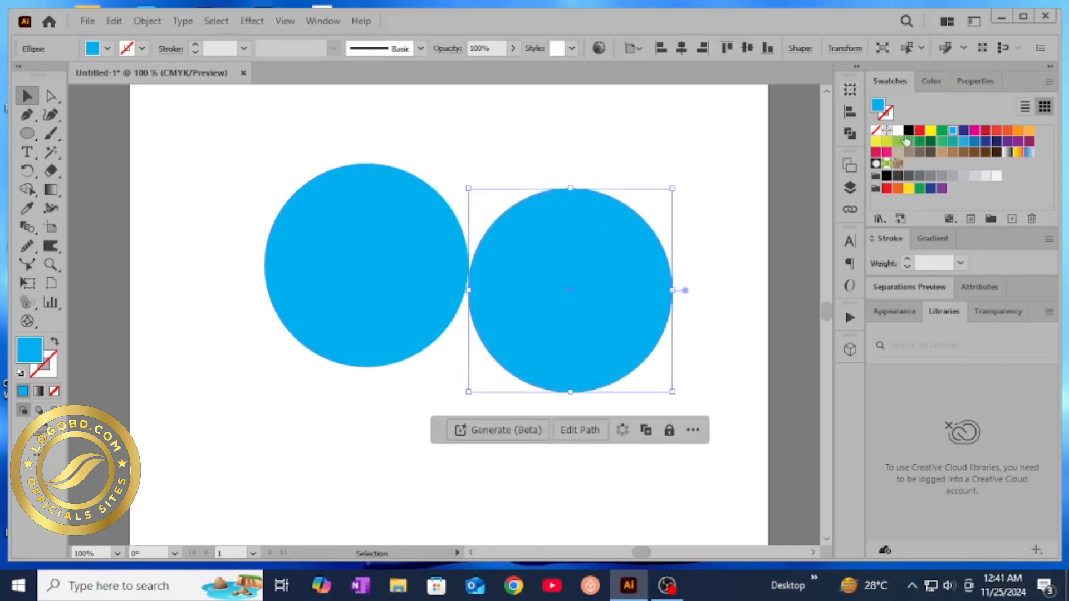
click(909, 132)
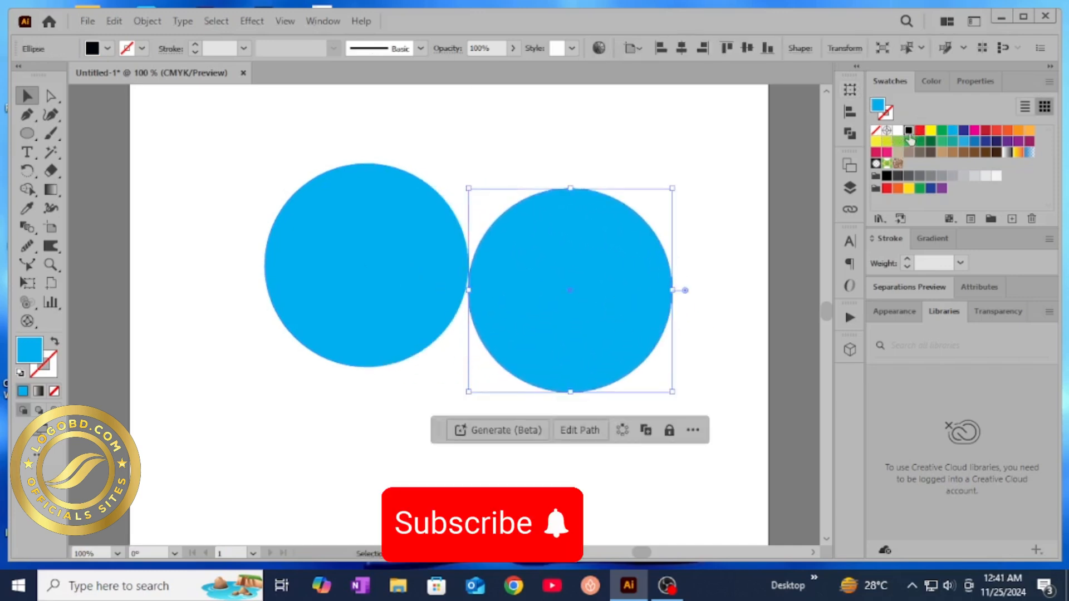
click(727, 211)
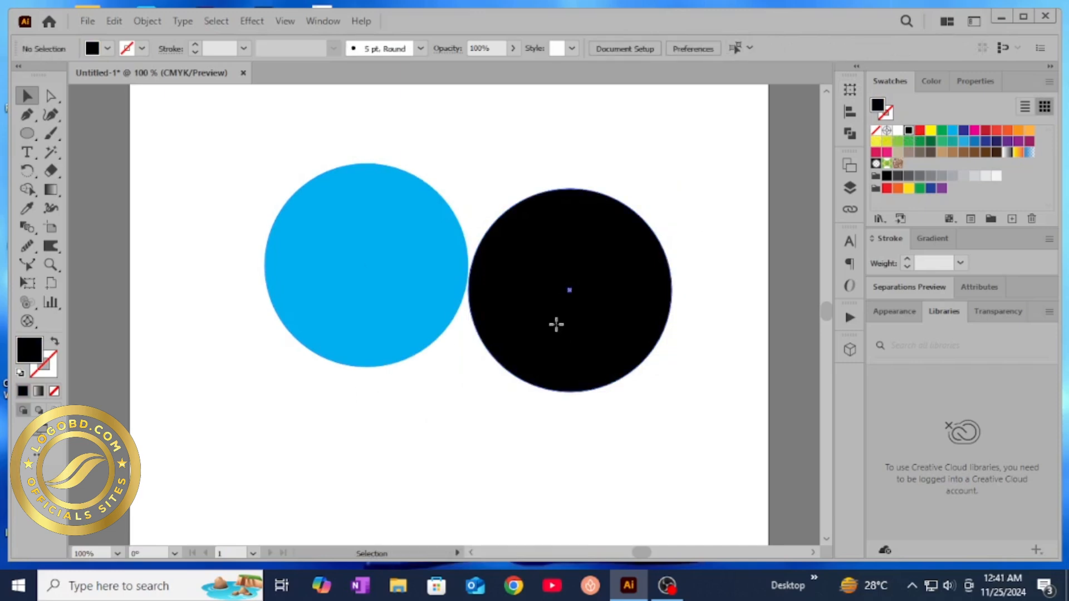
Scale the black circle slightly smaller than the blue one and place it over it, with their top edges meeting
drag(557, 323, 539, 329)
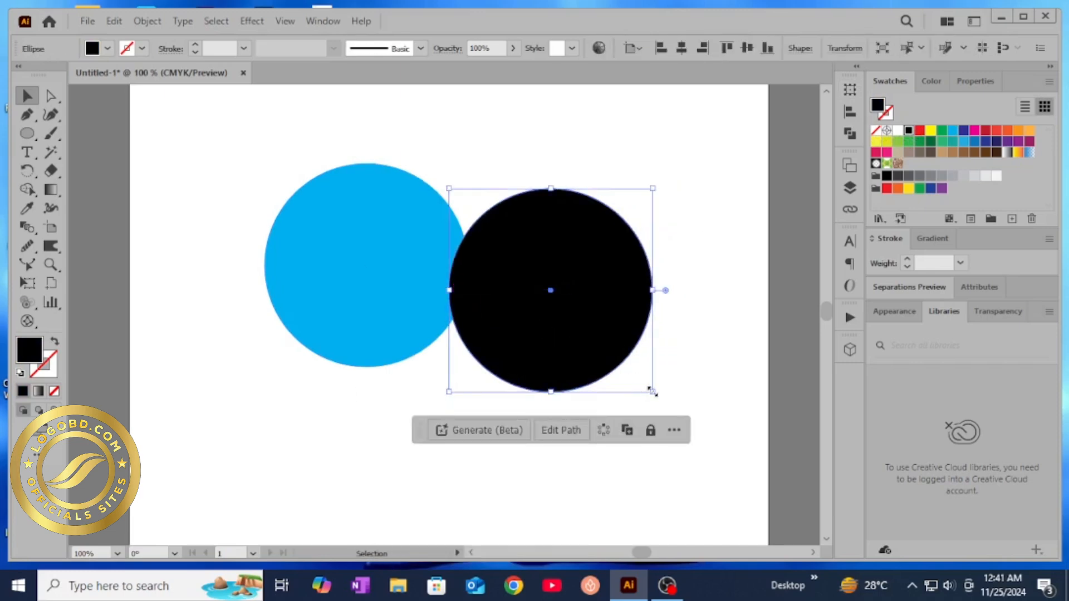
drag(653, 391, 465, 372)
drag(365, 319, 390, 311)
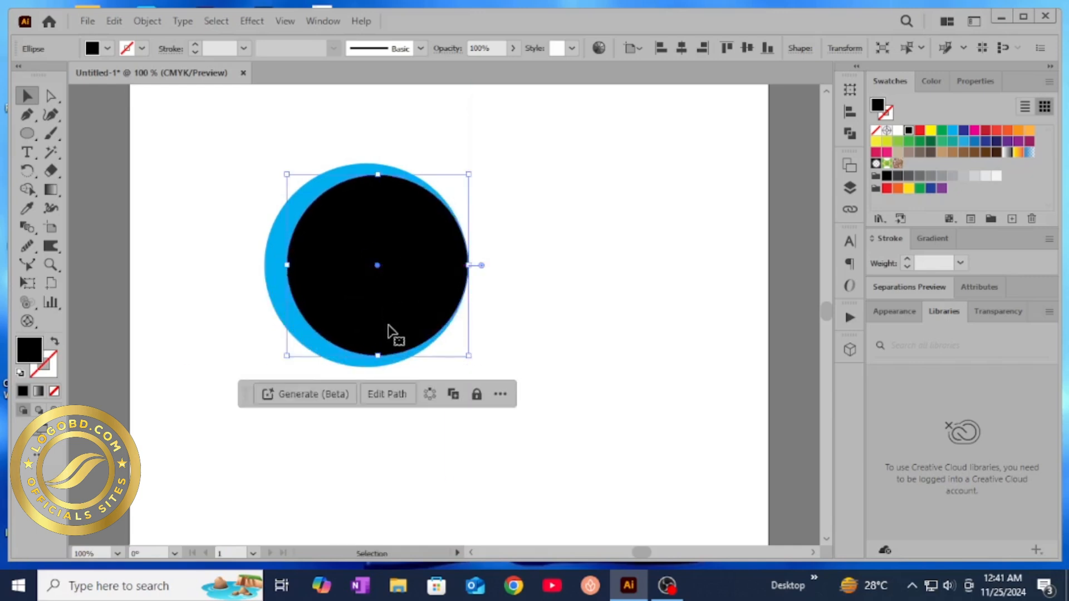
click(405, 449)
mouse_move(421, 295)
mouse_down()
mouse_move(401, 300)
mouse_move(414, 303)
mouse_move(410, 280)
mouse_move(409, 290)
mouse_up()
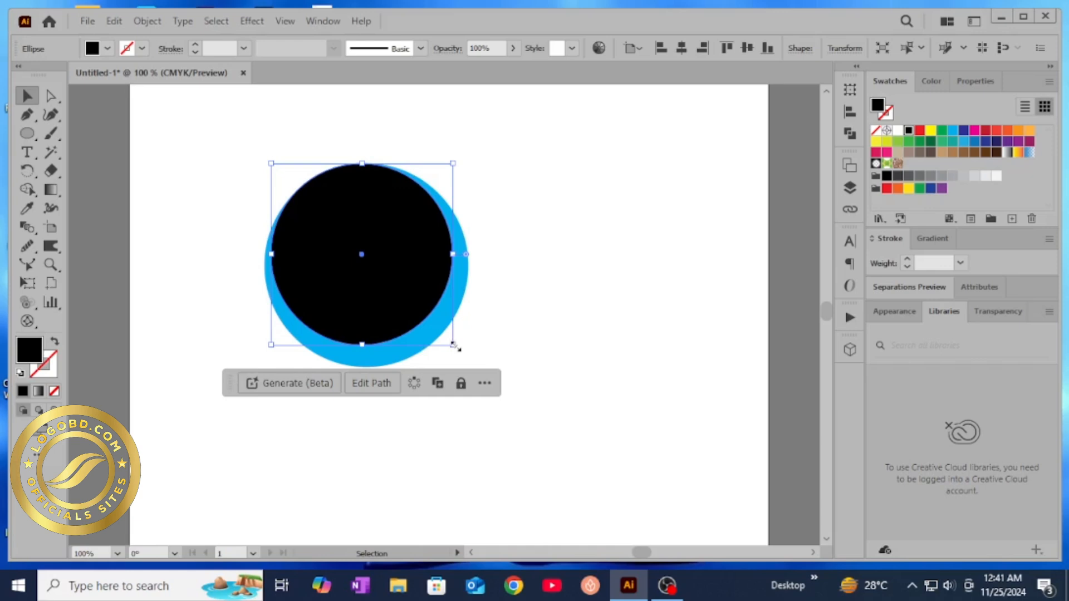
drag(456, 348, 464, 361)
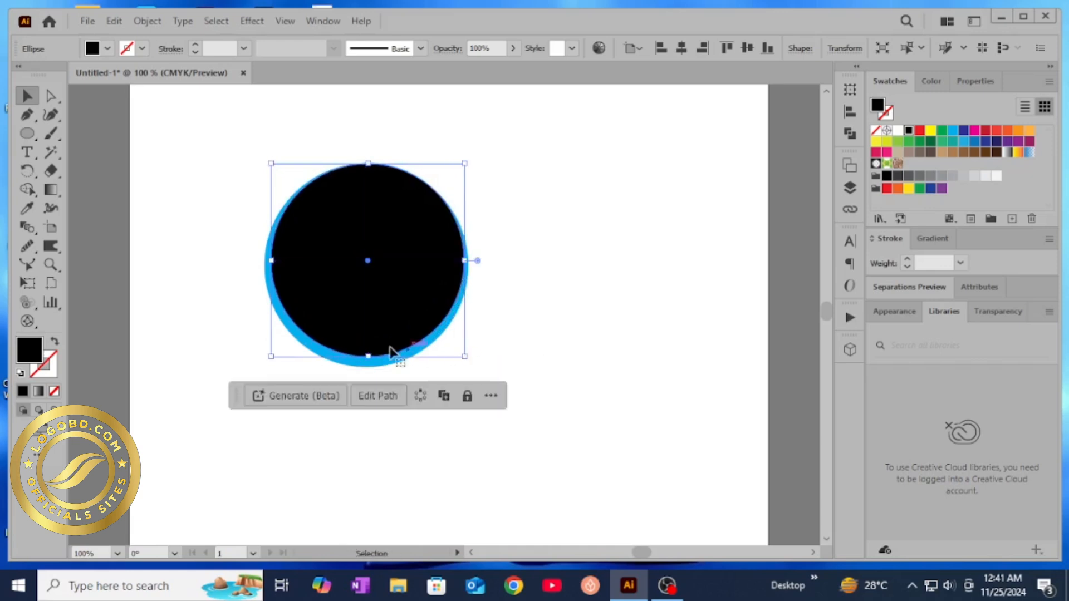
mouse_move(389, 277)
mouse_down()
mouse_move(380, 291)
mouse_move(395, 285)
mouse_up()
drag(465, 359, 458, 353)
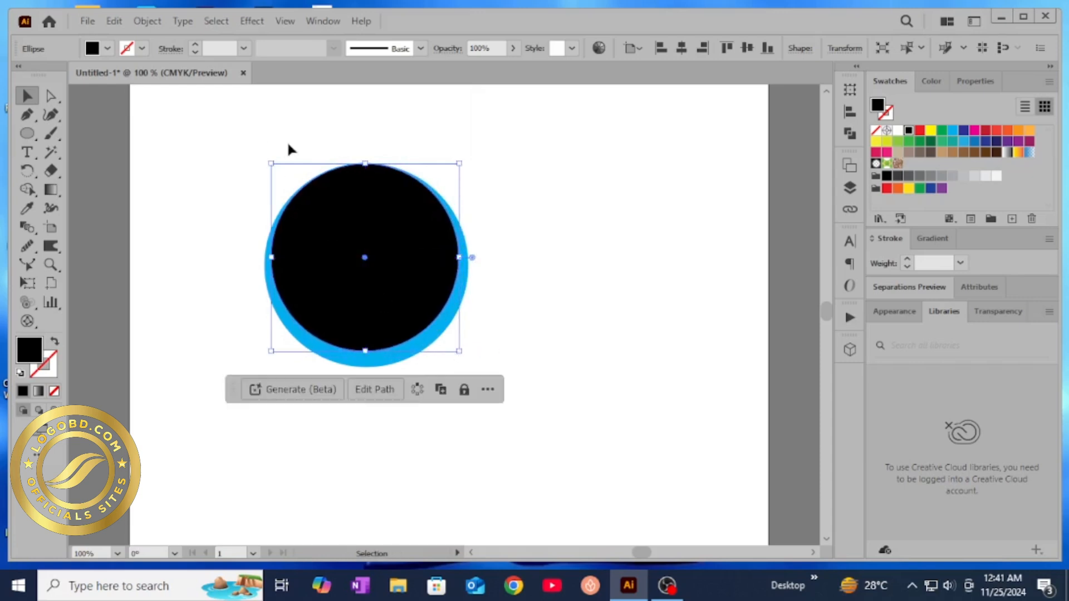
Align the black and blue circles to a common horizontal center
drag(337, 132, 419, 271)
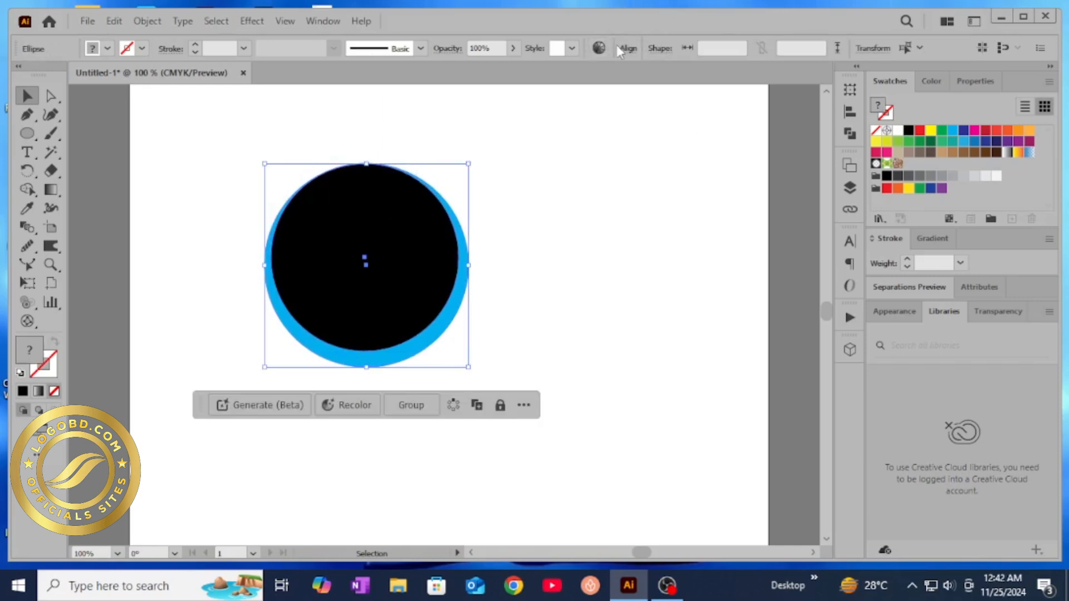
click(633, 52)
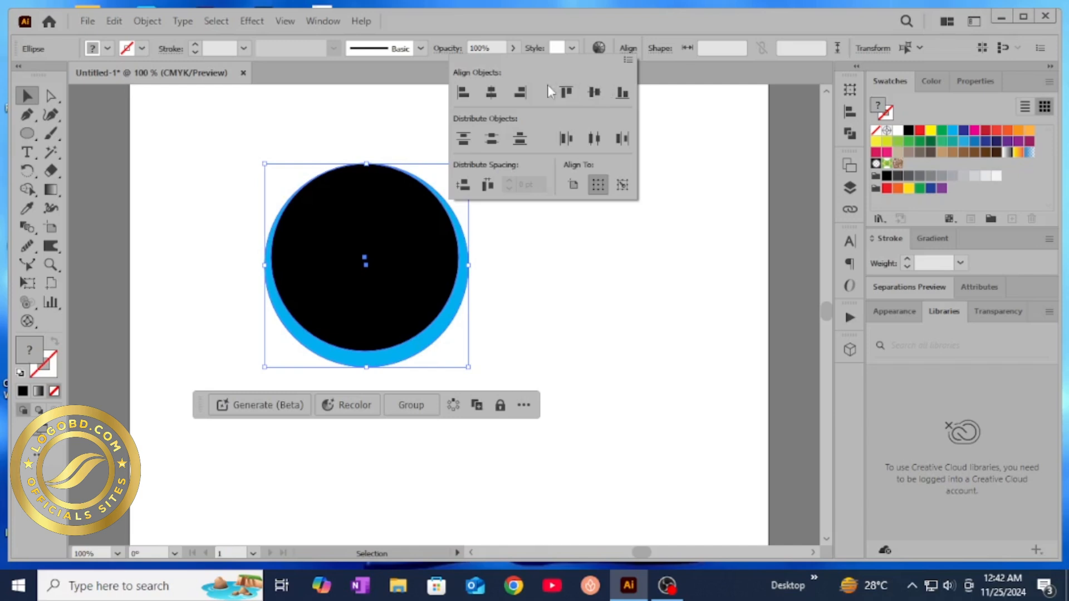
click(491, 94)
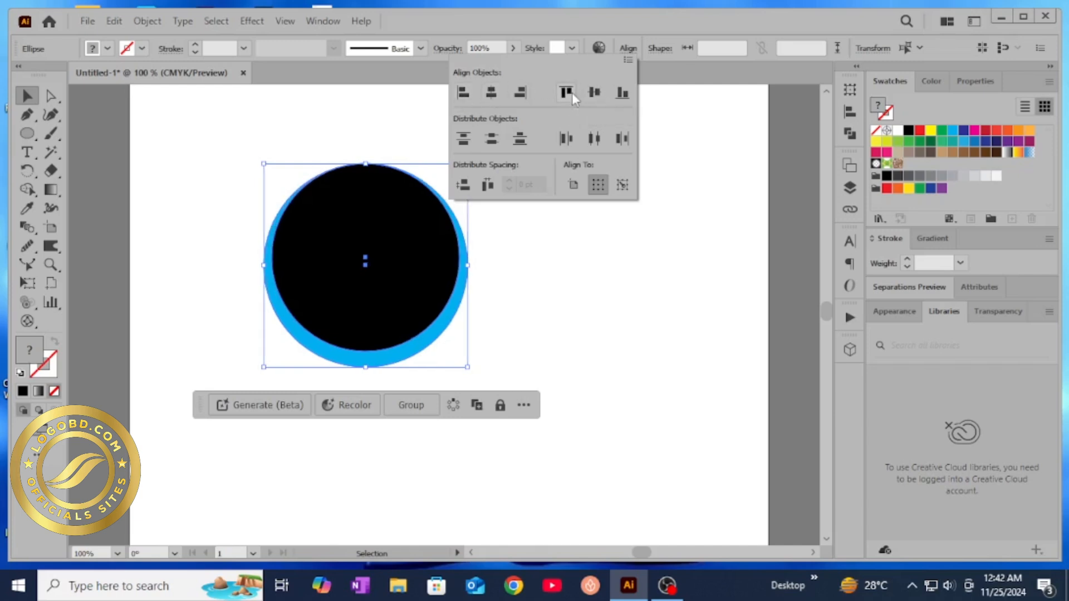
click(598, 367)
click(598, 368)
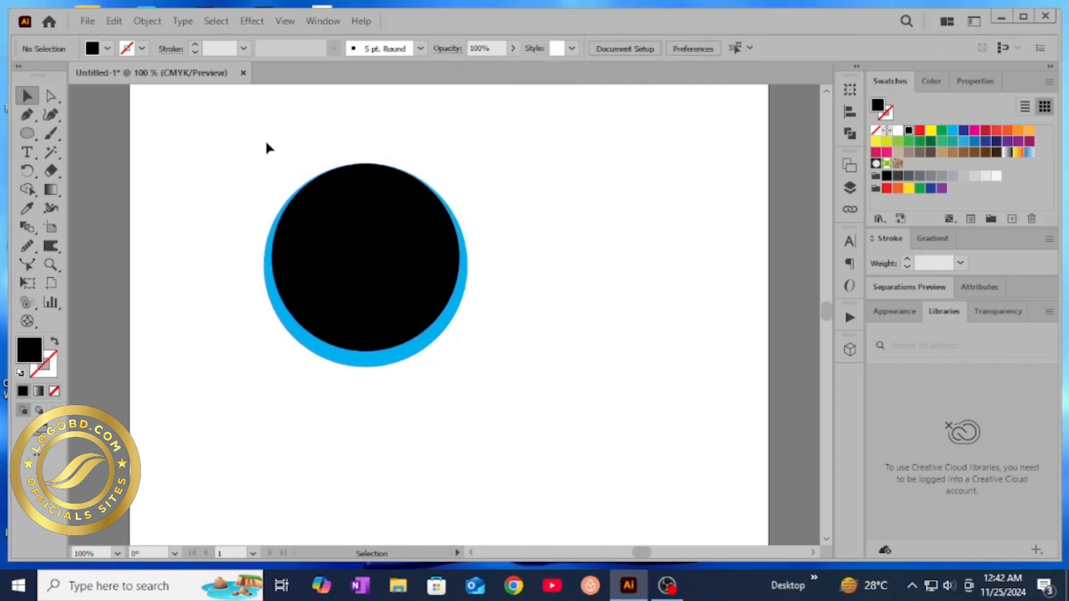
Remove the black circle's area from the blue circle with the Shape Builder tool, leaving a tapered ring
drag(266, 142, 386, 354)
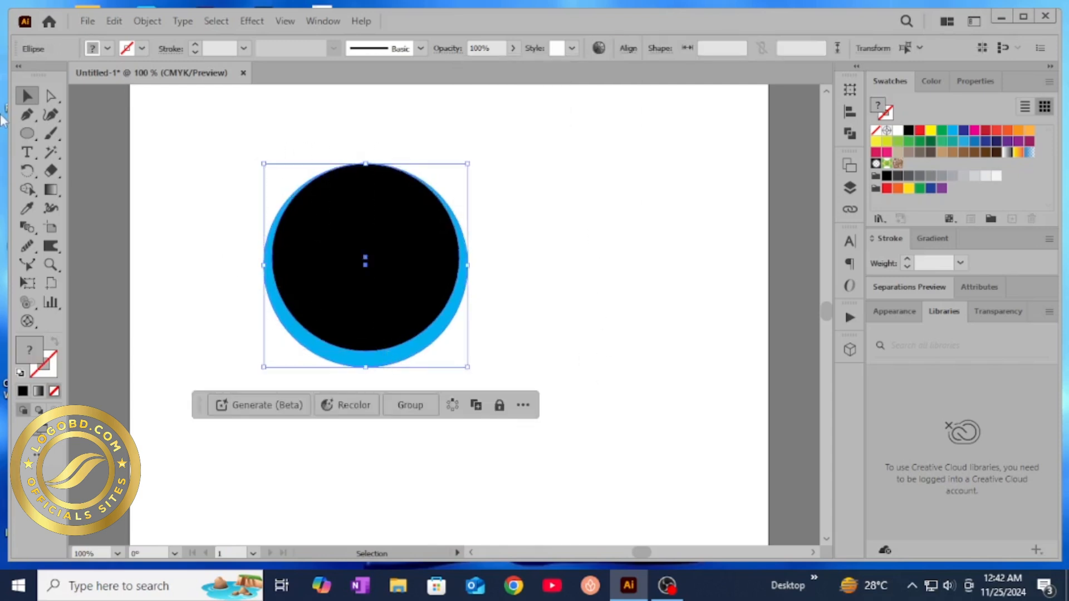
click(35, 192)
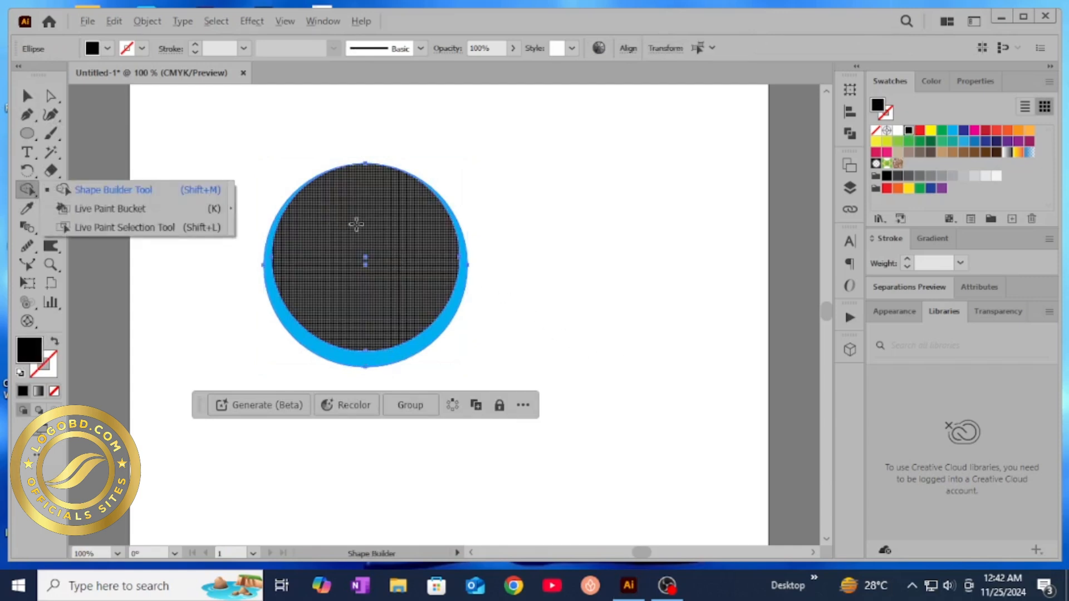
click(196, 189)
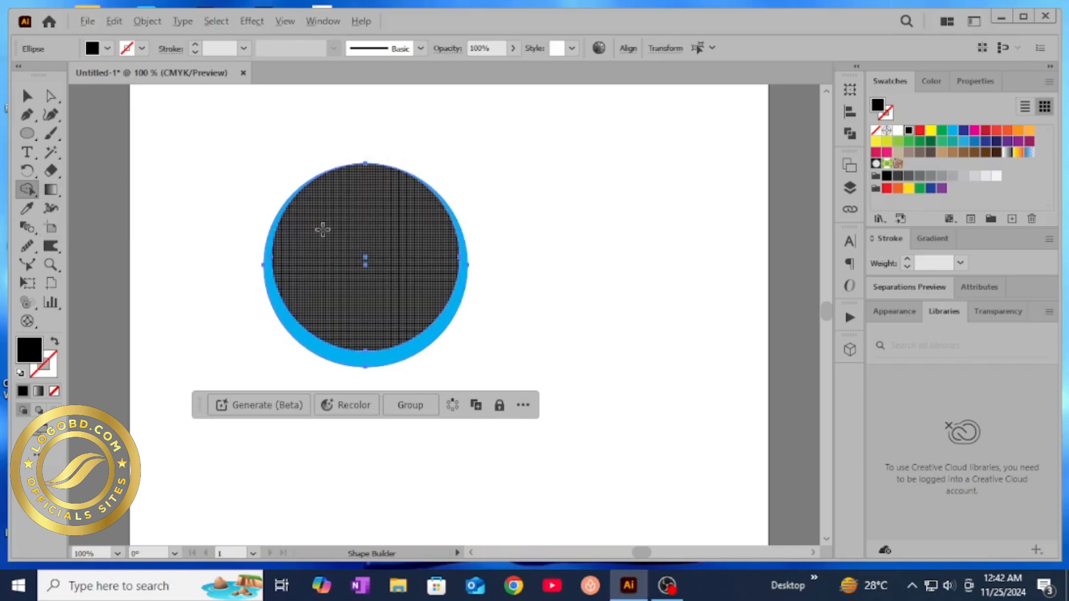
alt+click(322, 230)
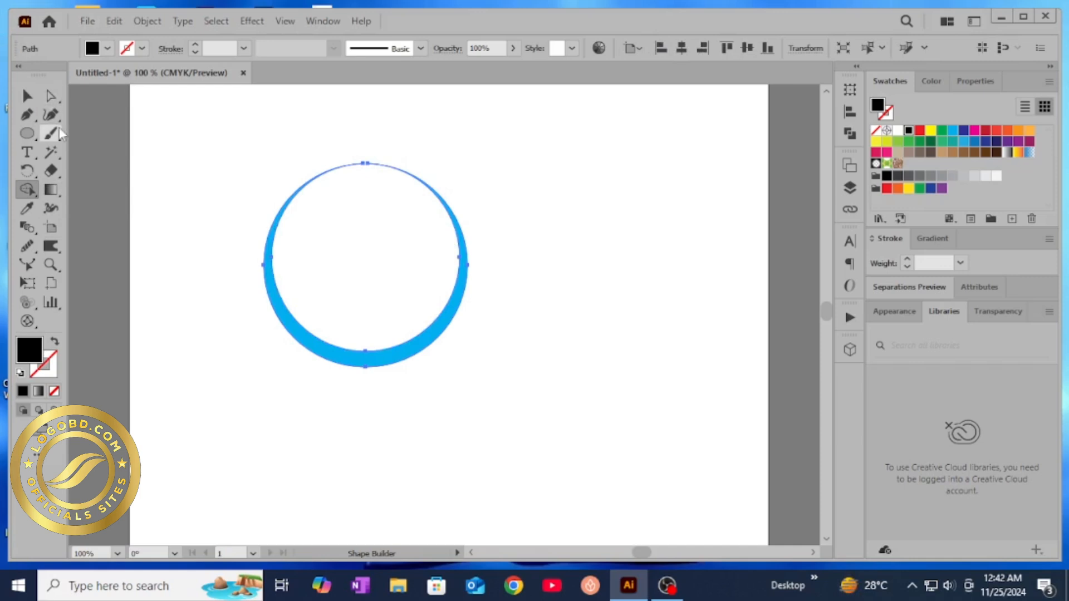
click(26, 98)
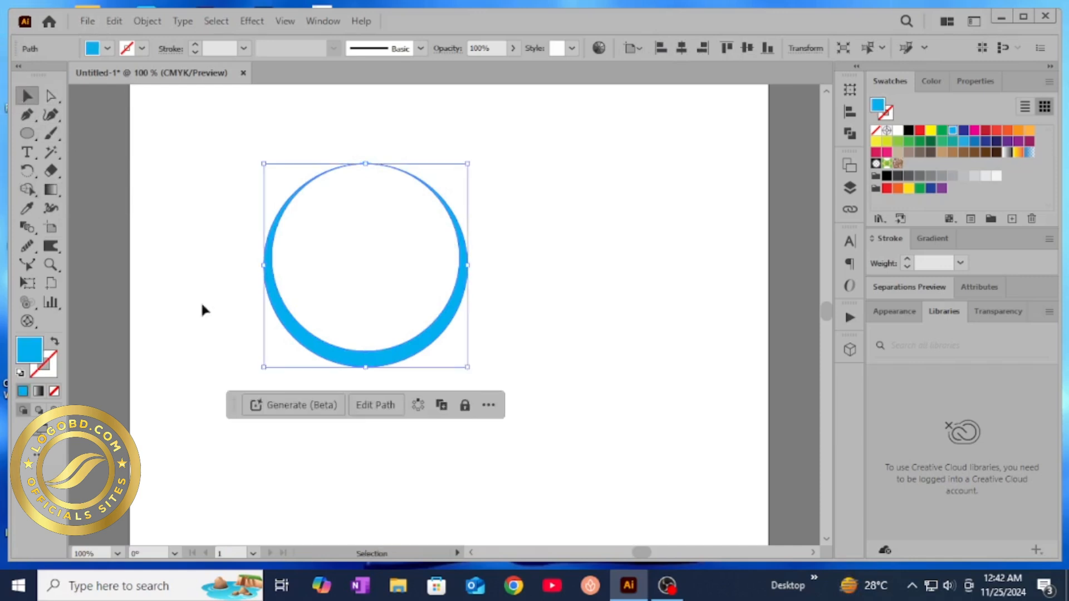
Move the tapered ring toward the middle of the artboard and place an overlapping copy to its left
click(233, 356)
drag(382, 357, 502, 436)
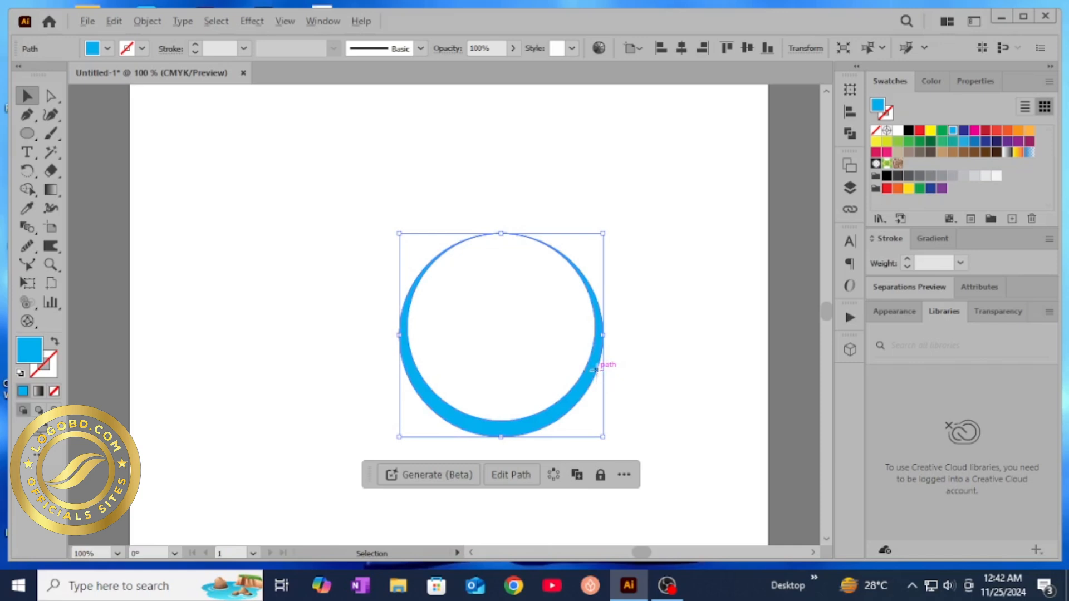
drag(599, 375, 576, 377)
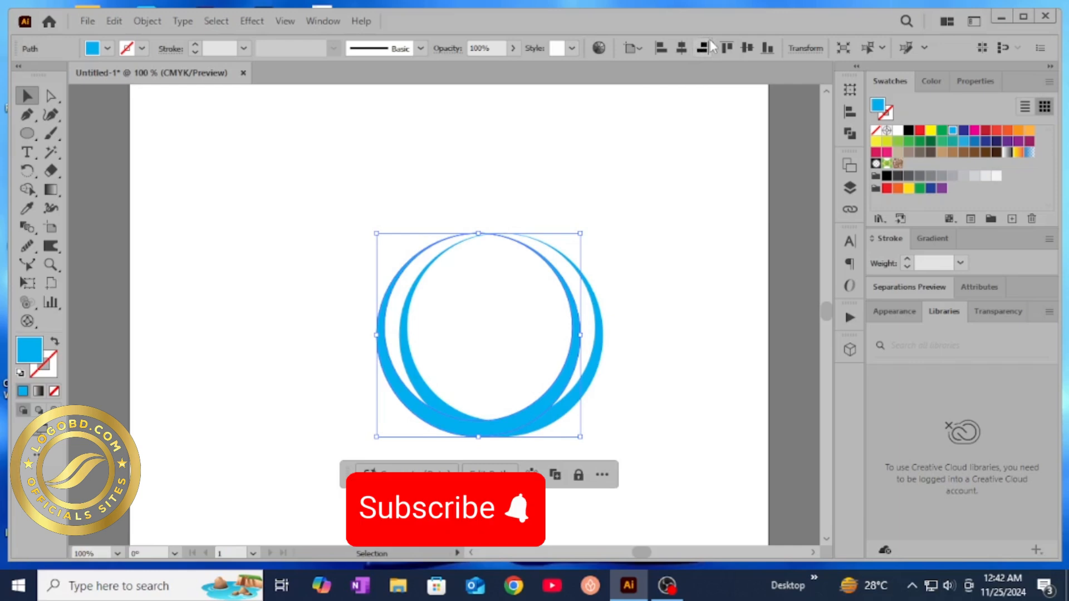
click(679, 54)
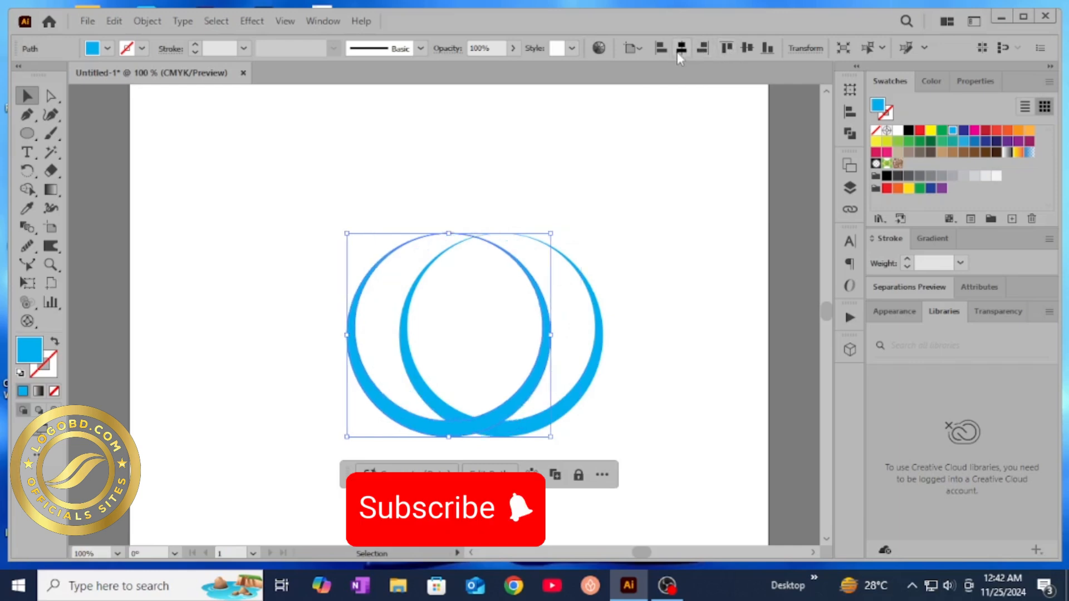
Align both tapered rings to their shared horizontal center so they overlap exactly
drag(455, 192, 684, 240)
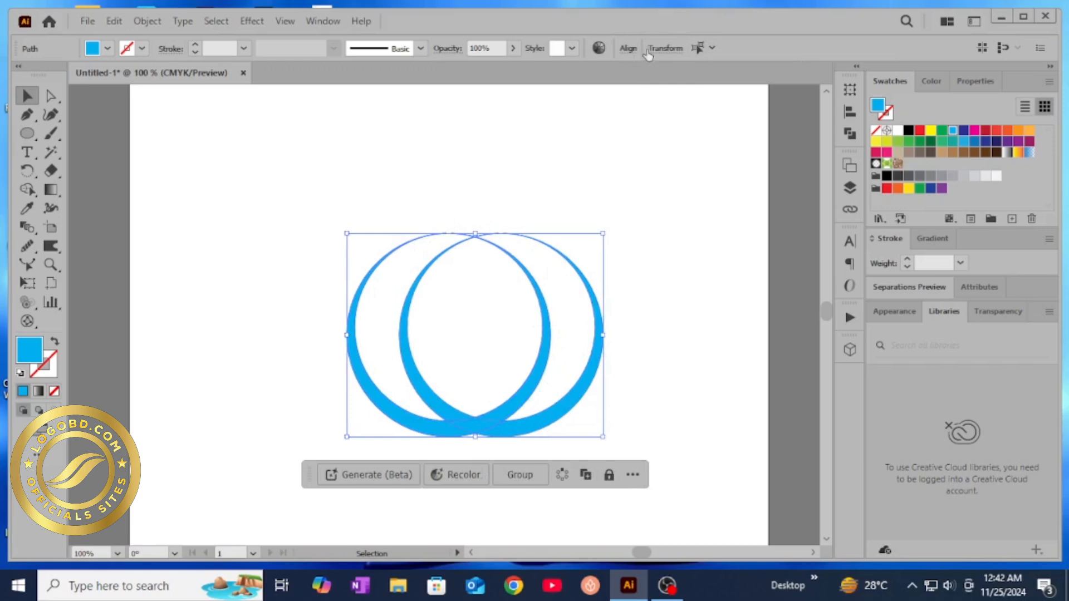
click(628, 48)
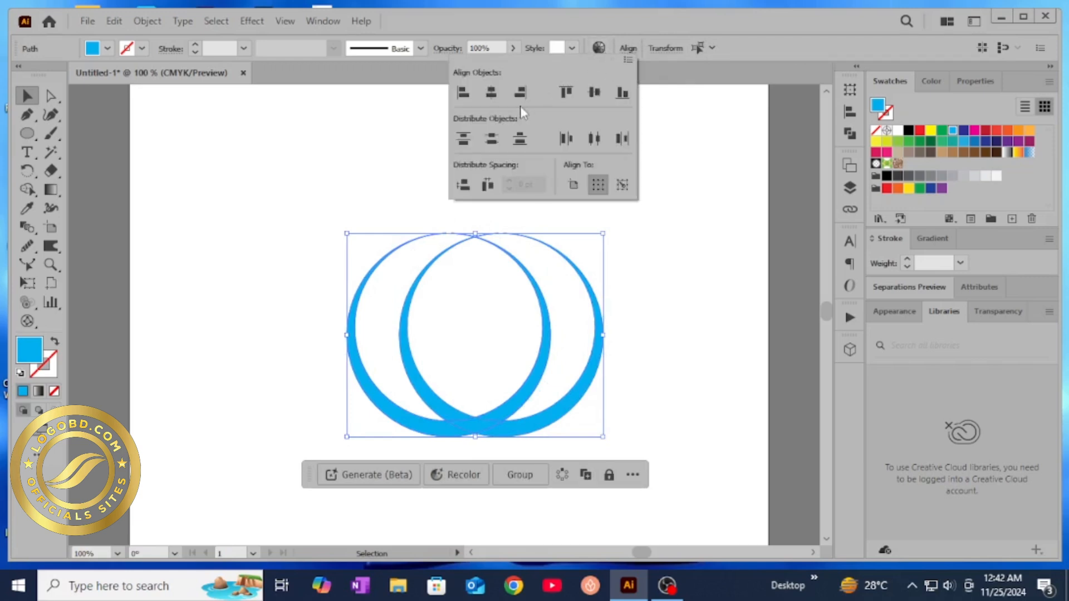
click(496, 101)
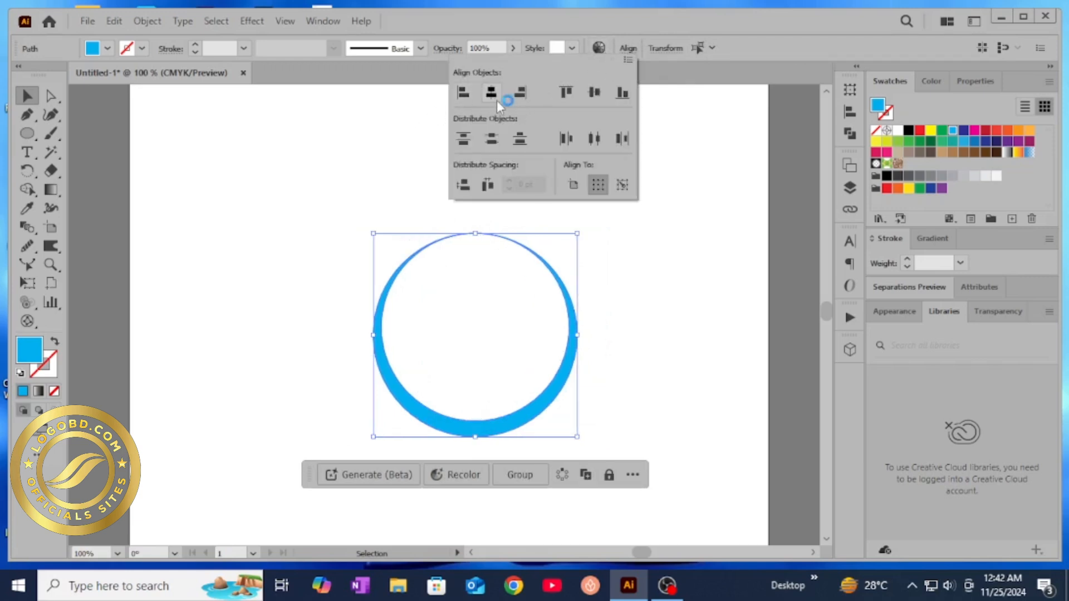
click(708, 447)
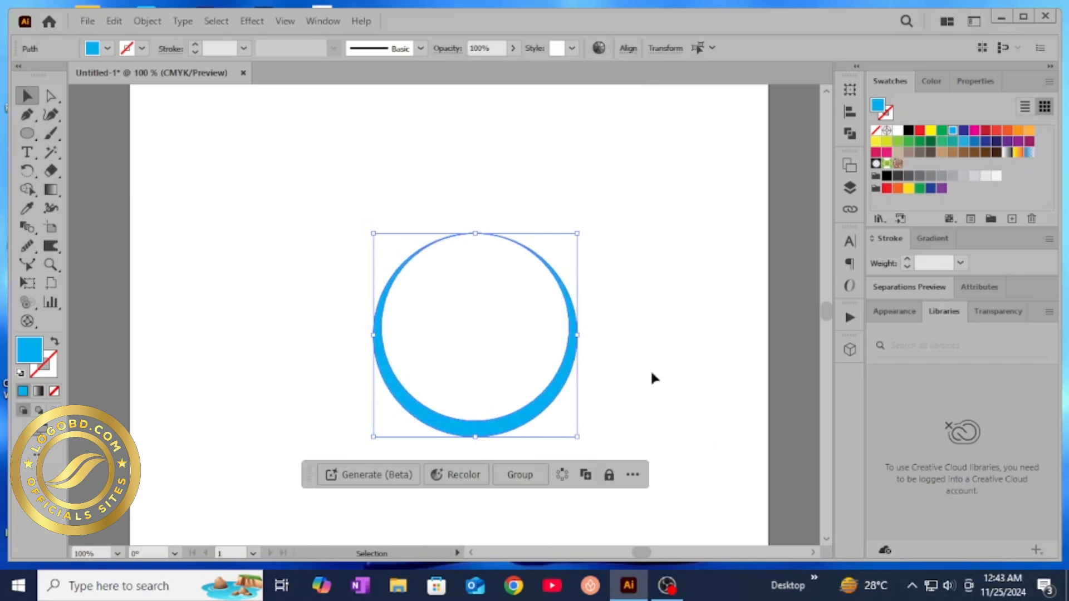
click(604, 228)
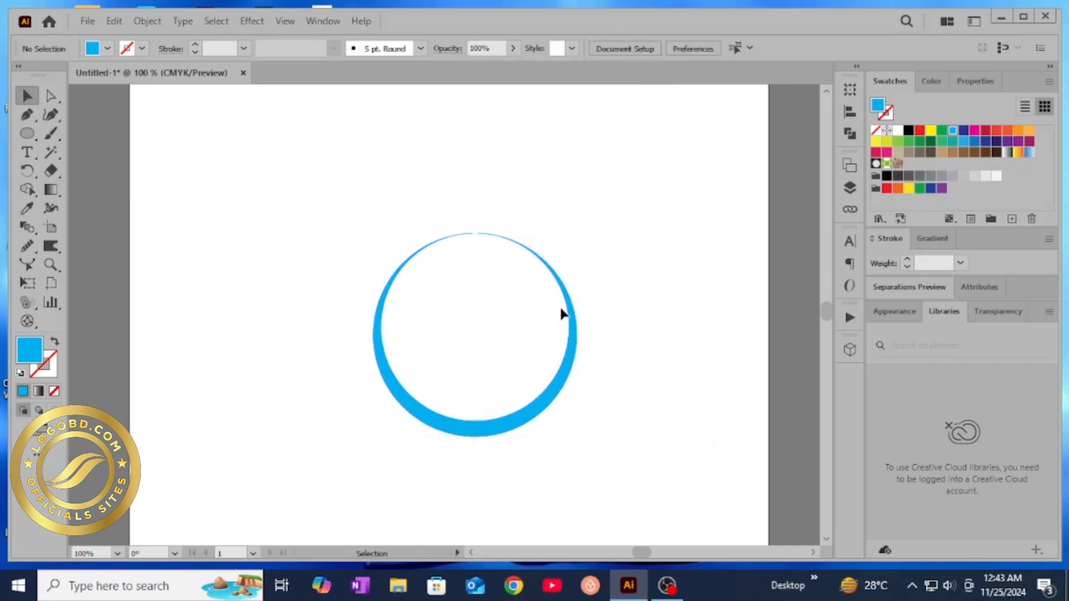
Rotate the front ring upside down so its thick side faces up
click(576, 357)
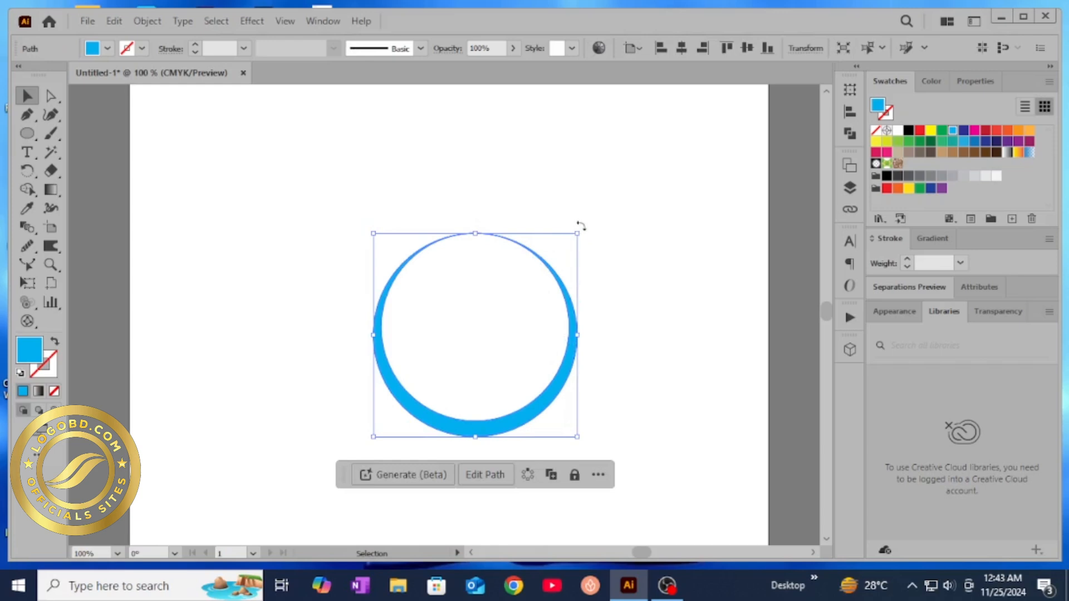
drag(579, 227, 344, 387)
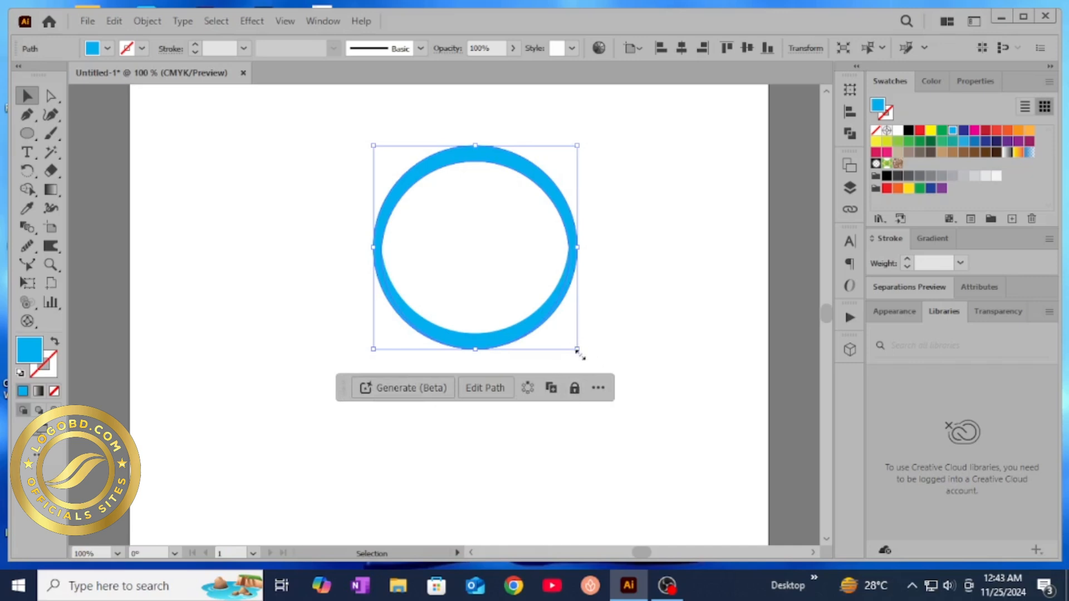
Scale the rotated ring down proportionally and center it inside the other ring, leaving a thin gap between them
drag(578, 351, 550, 337)
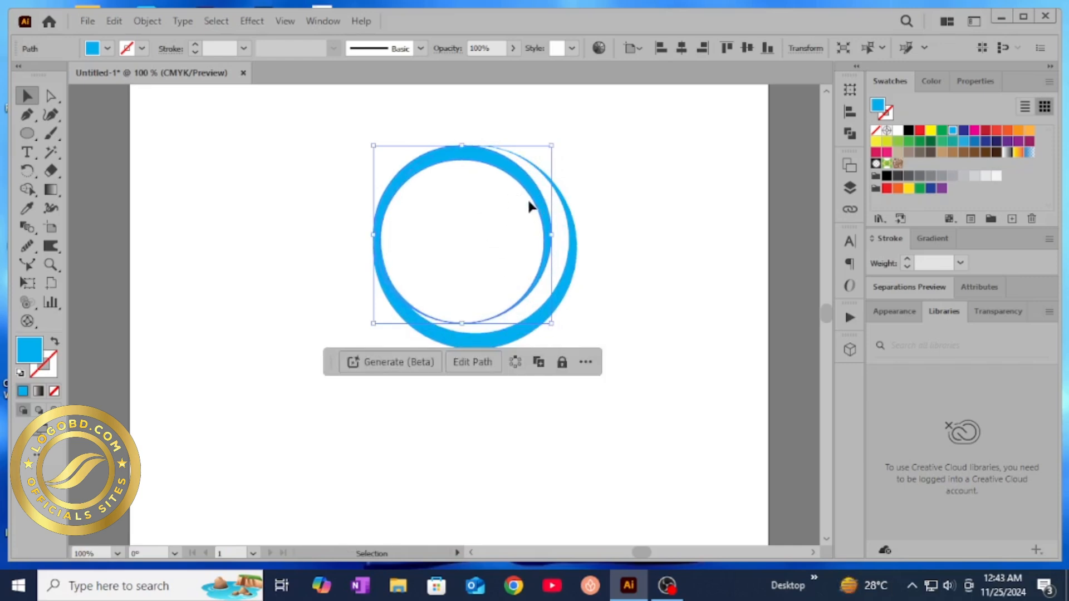
drag(538, 207, 557, 210)
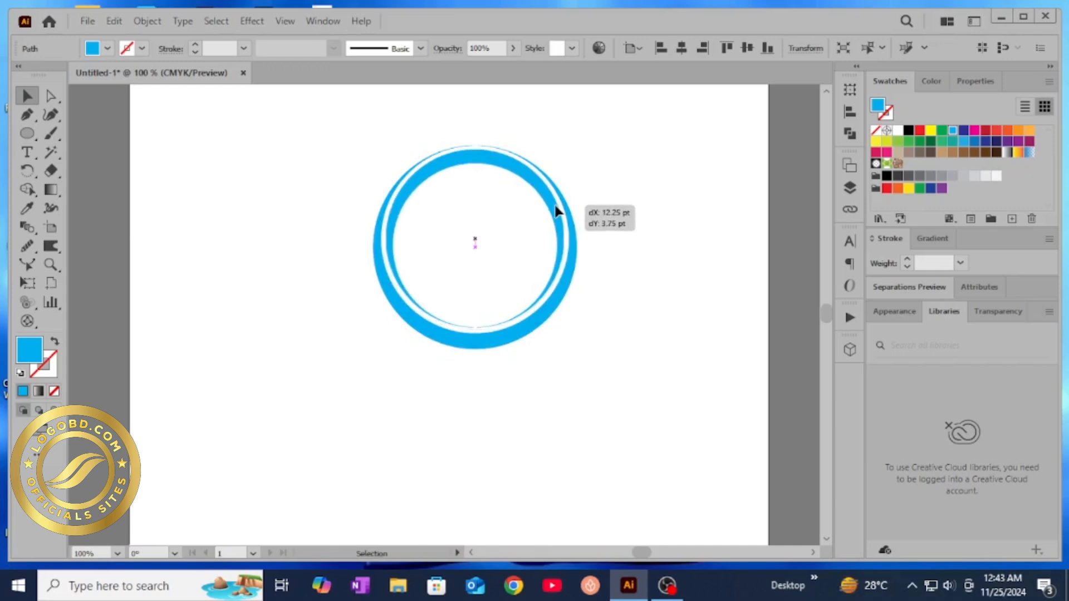
click(585, 443)
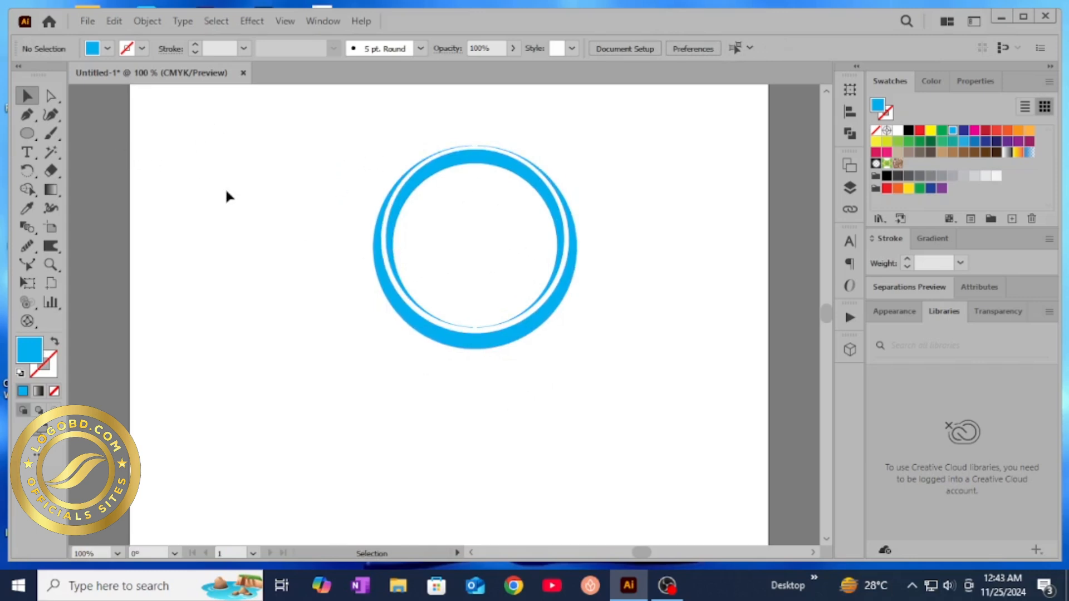
Add the text "RS" on the empty area to the upper left of the rings, replacing the placeholder text
click(27, 152)
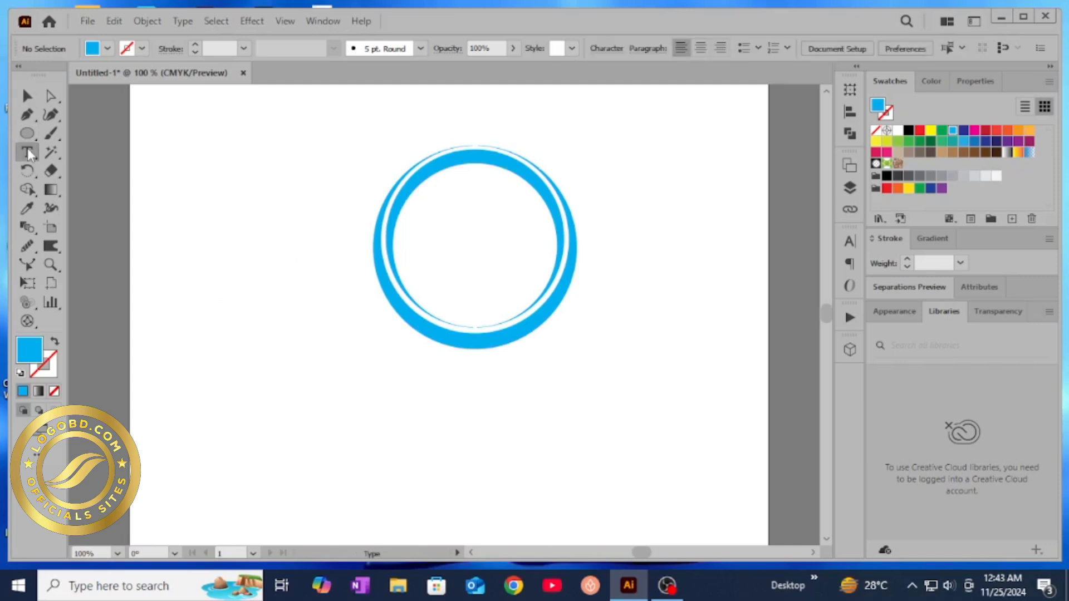
click(253, 158)
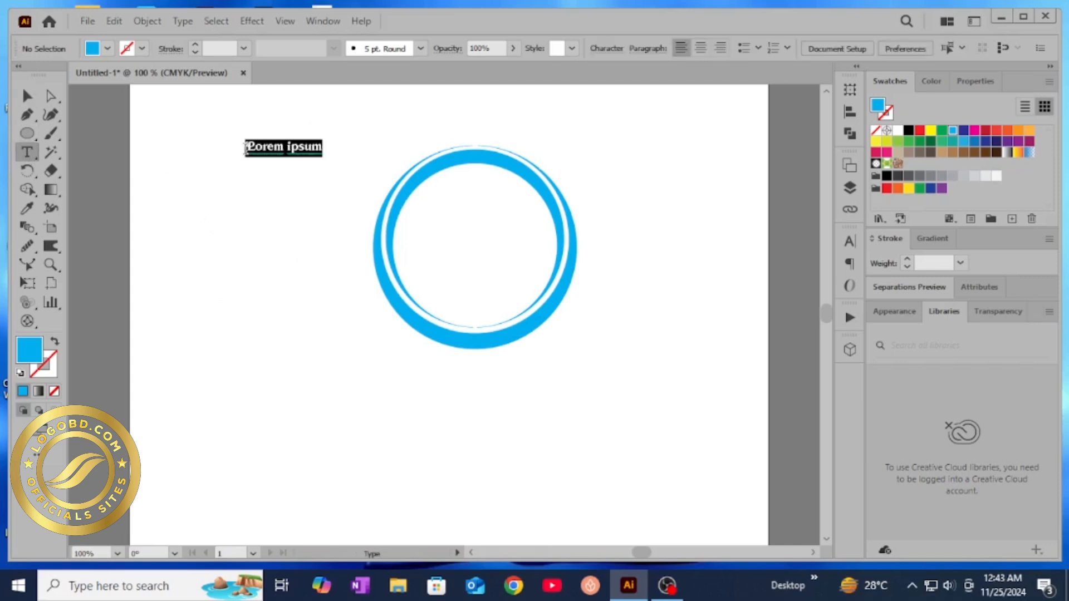
key(BackSpace)
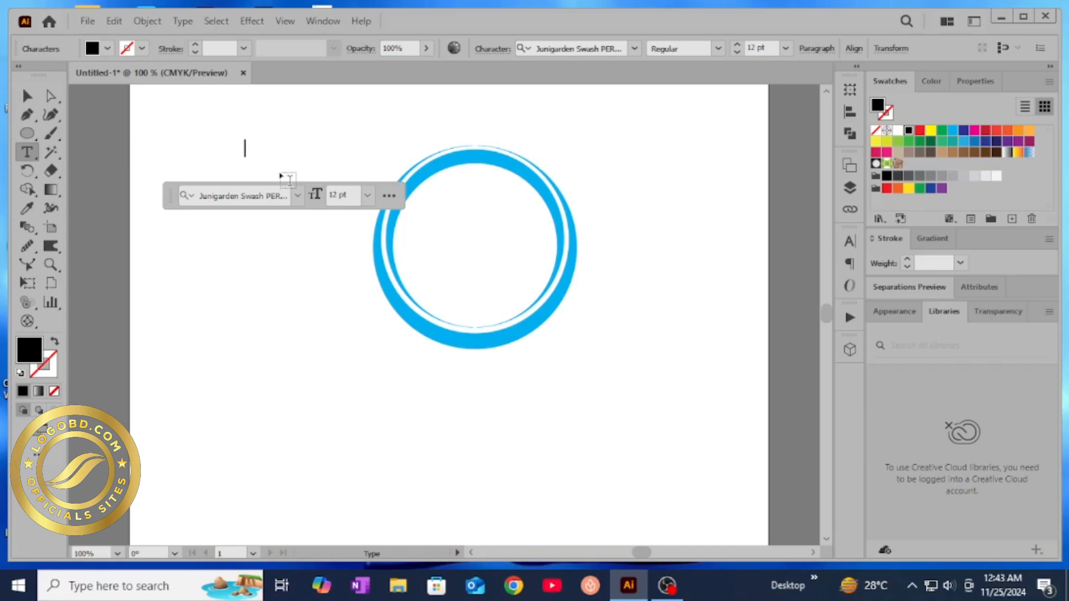
text(R)
text(S)
Enlarge the RS text to about 103 pt and move it over the rings
click(24, 96)
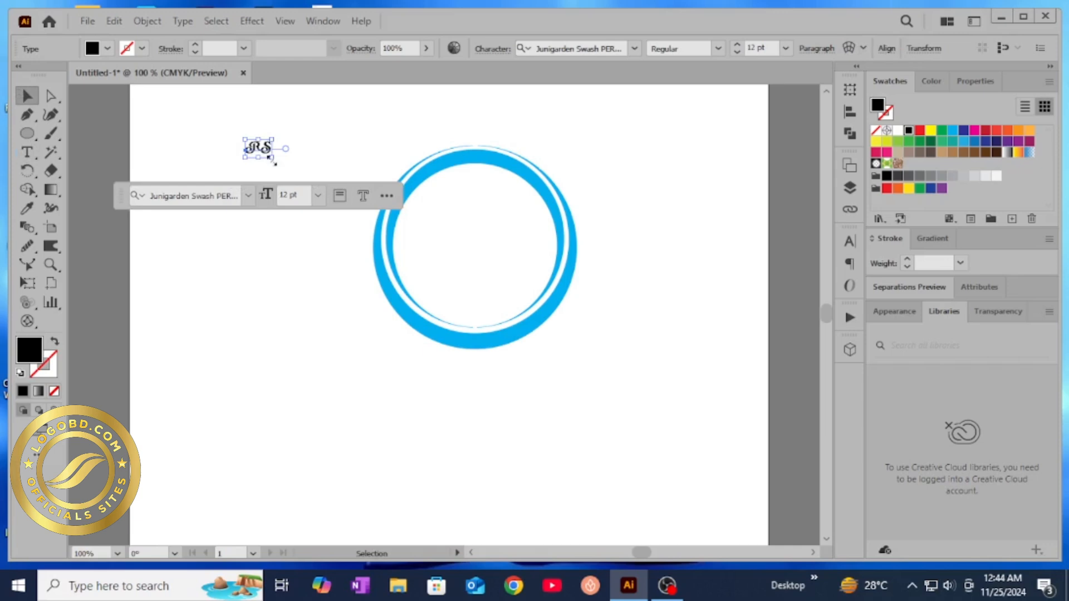
drag(272, 158, 446, 294)
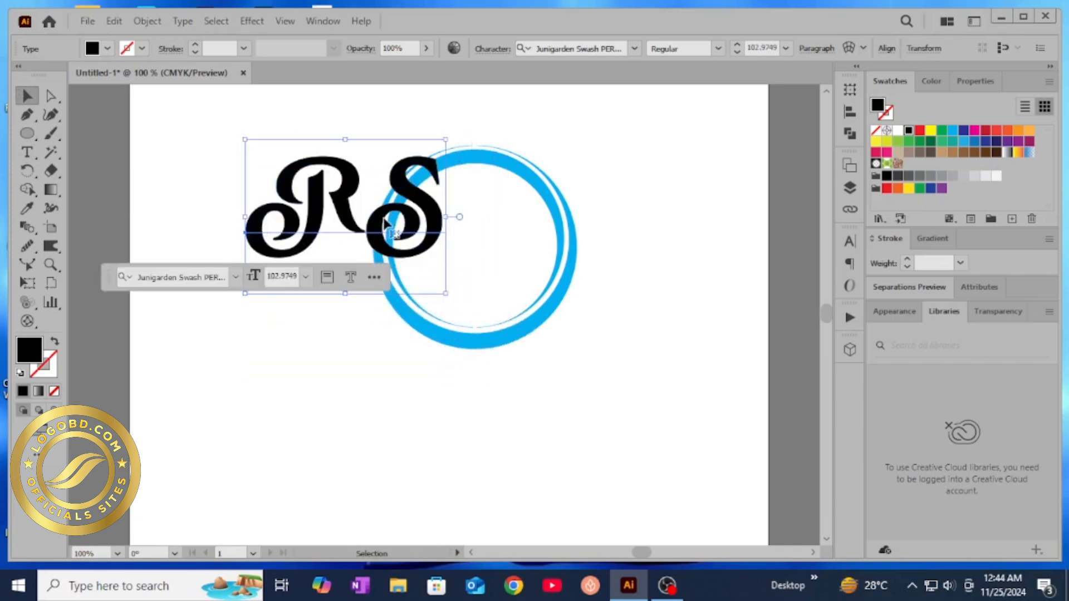
drag(414, 239, 477, 257)
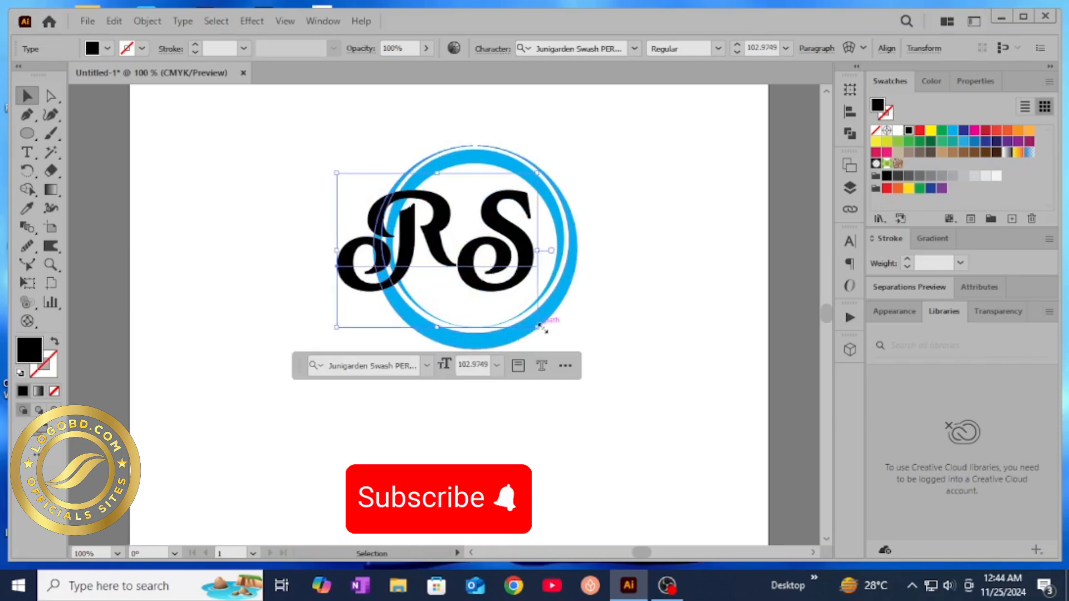
Convert the RS text to outlines and scale it down to fit centered inside the inner ring
right_click(486, 247)
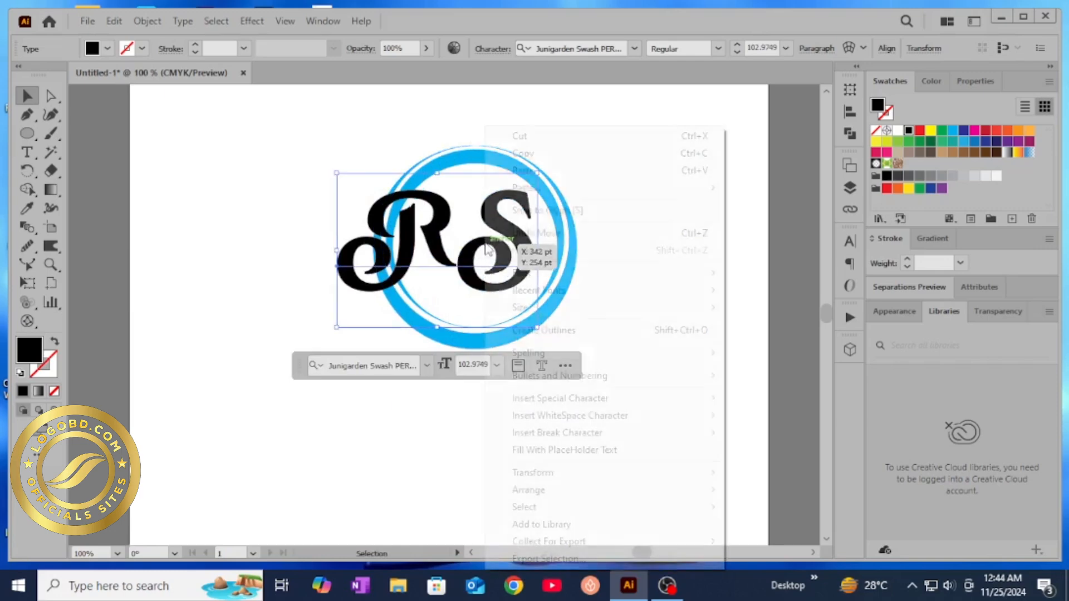
click(553, 330)
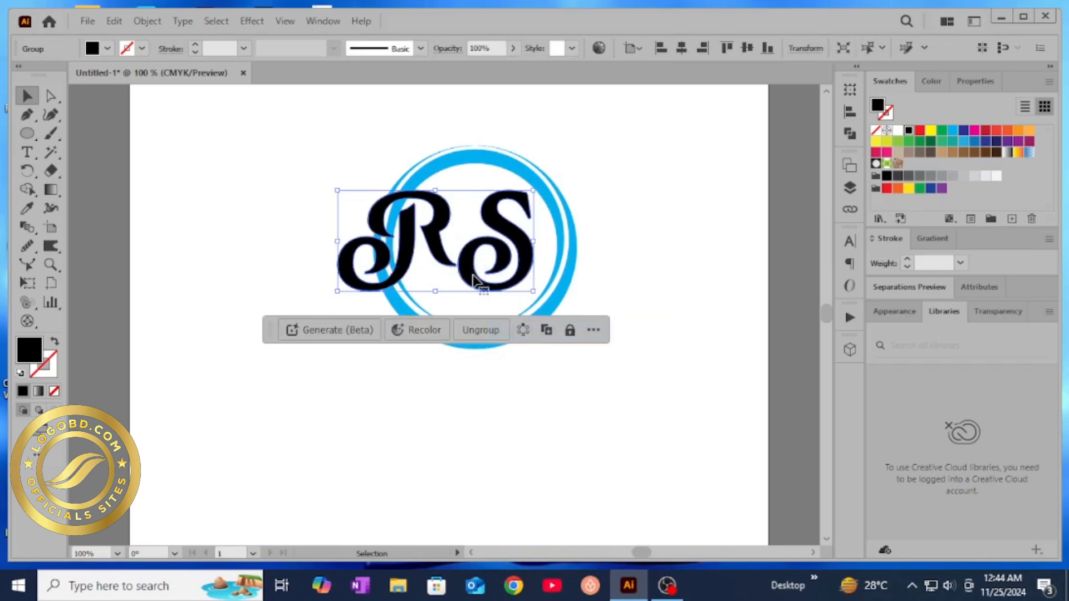
drag(477, 281, 535, 259)
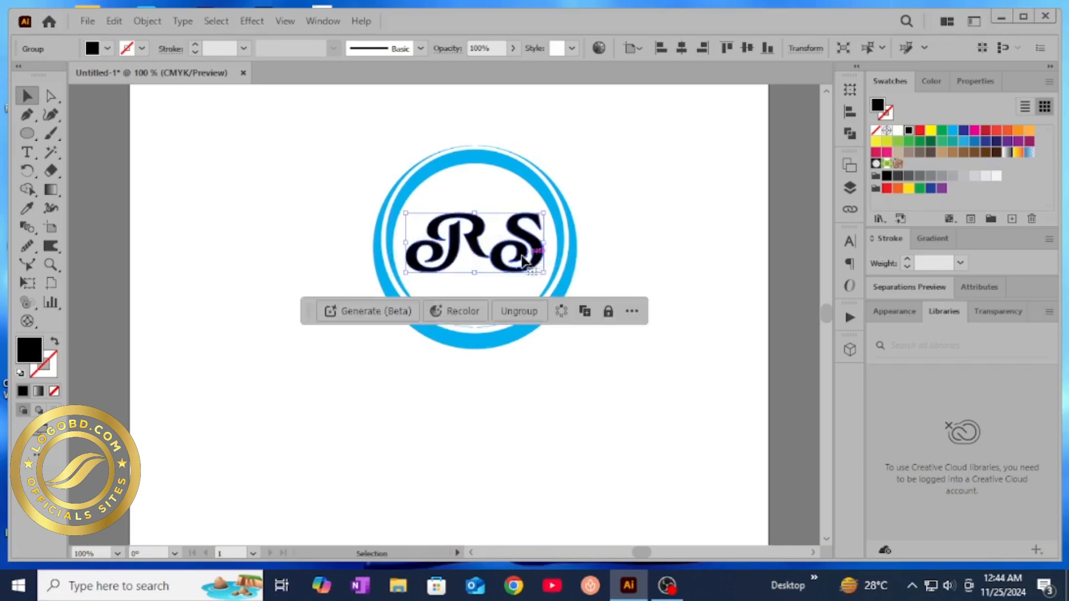
click(342, 135)
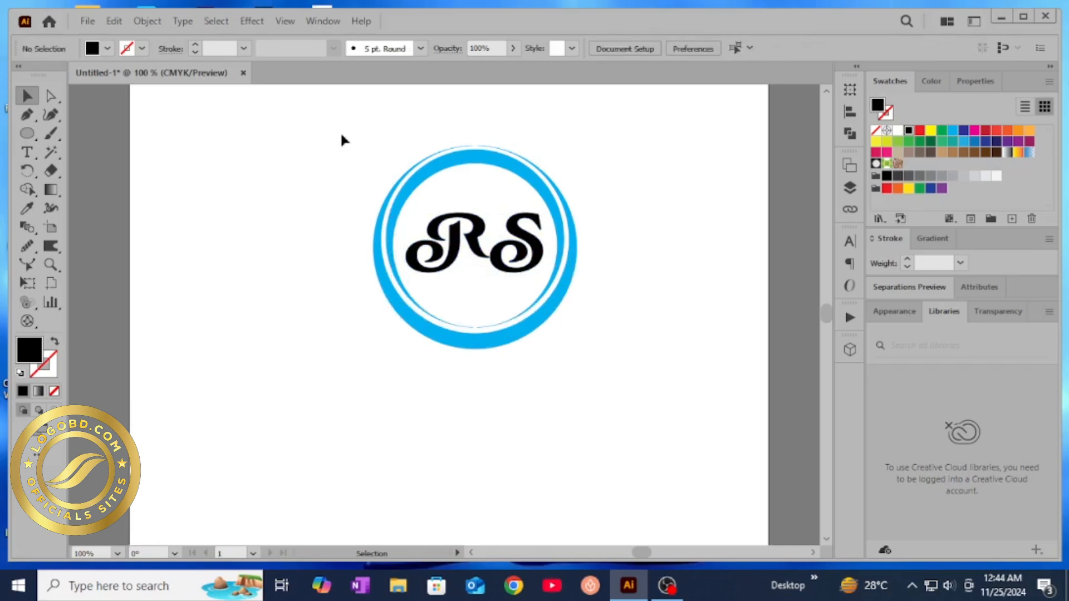
Ungroup the outlined letters and move the R up so it sits higher than the S
click(463, 247)
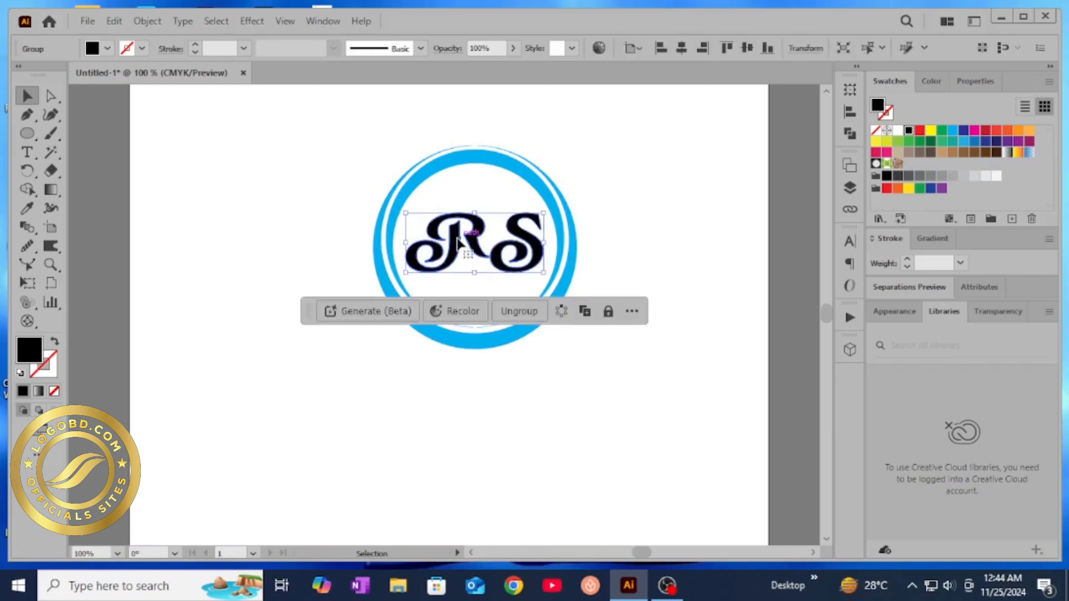
right_click(460, 245)
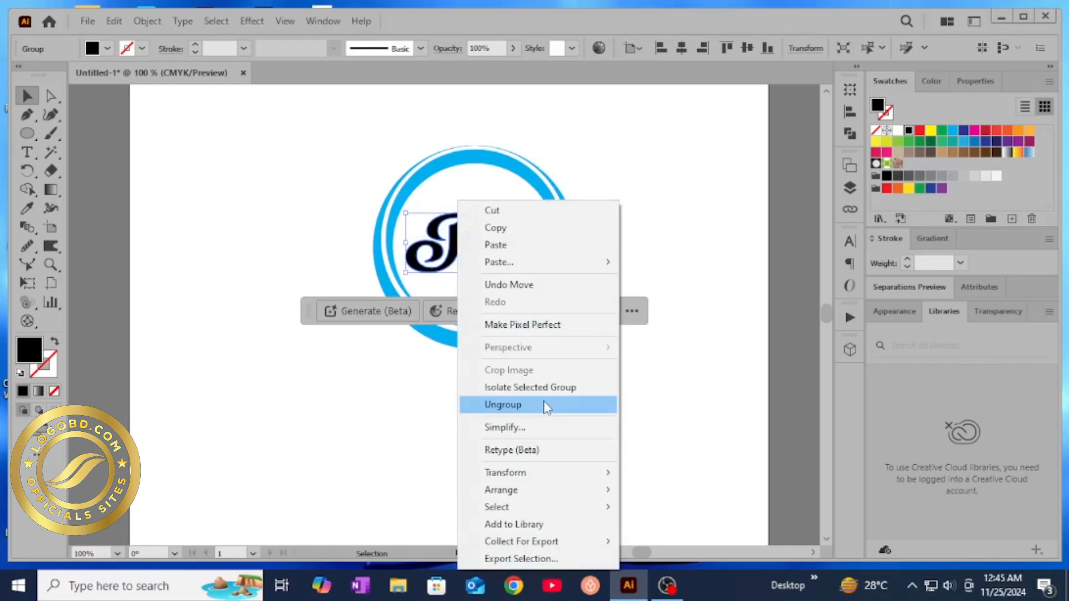
click(547, 405)
click(528, 360)
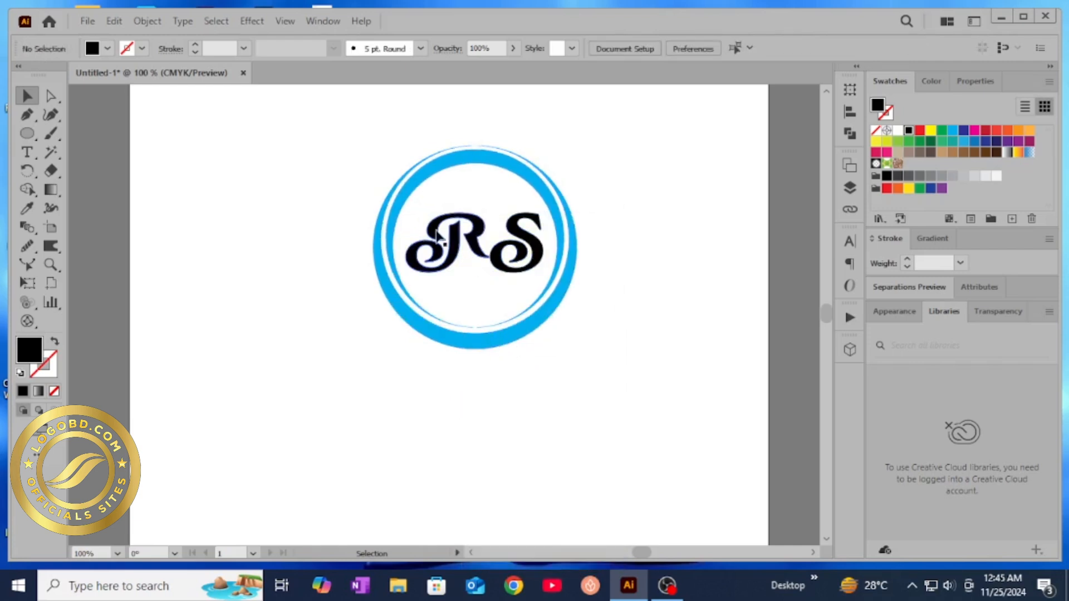
drag(461, 235, 460, 222)
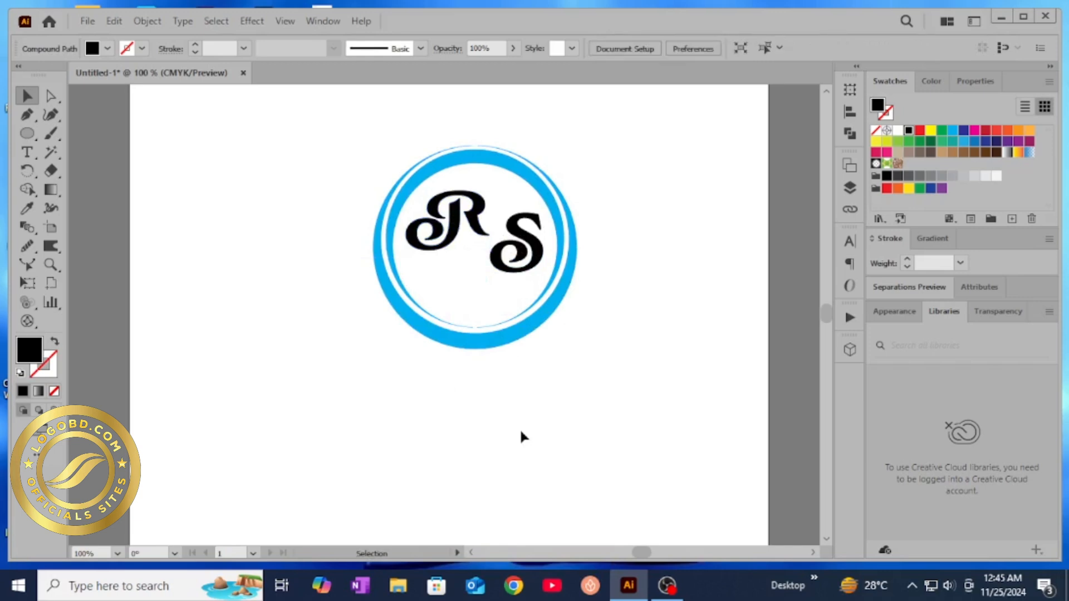
click(521, 437)
Enlarge the S and the R proportionally inside the ring and shift the R slightly left against the S
drag(527, 273, 549, 301)
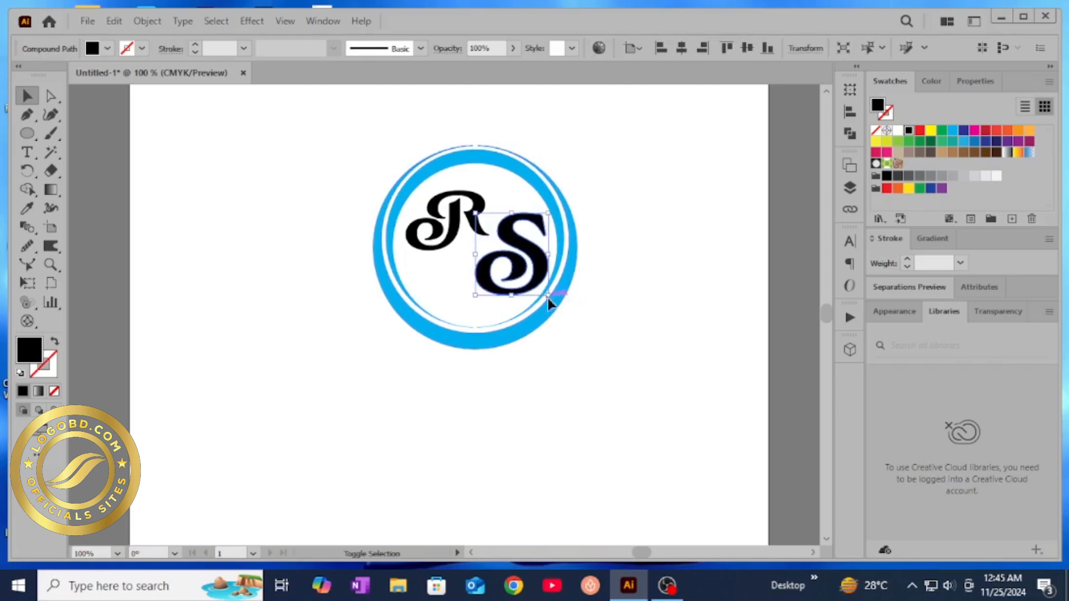
click(471, 309)
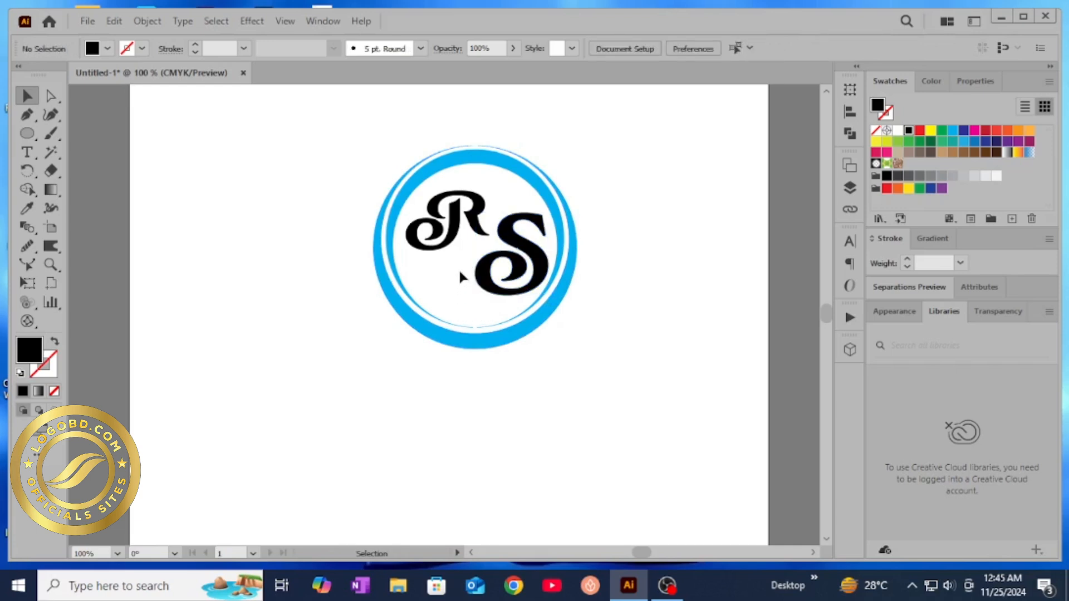
click(451, 222)
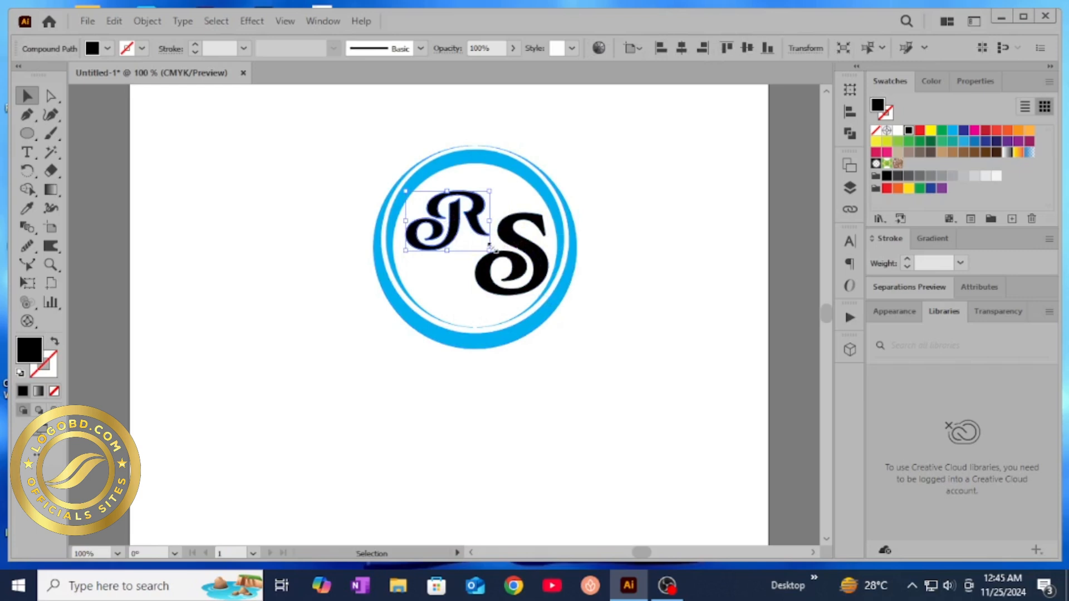
drag(490, 248, 501, 259)
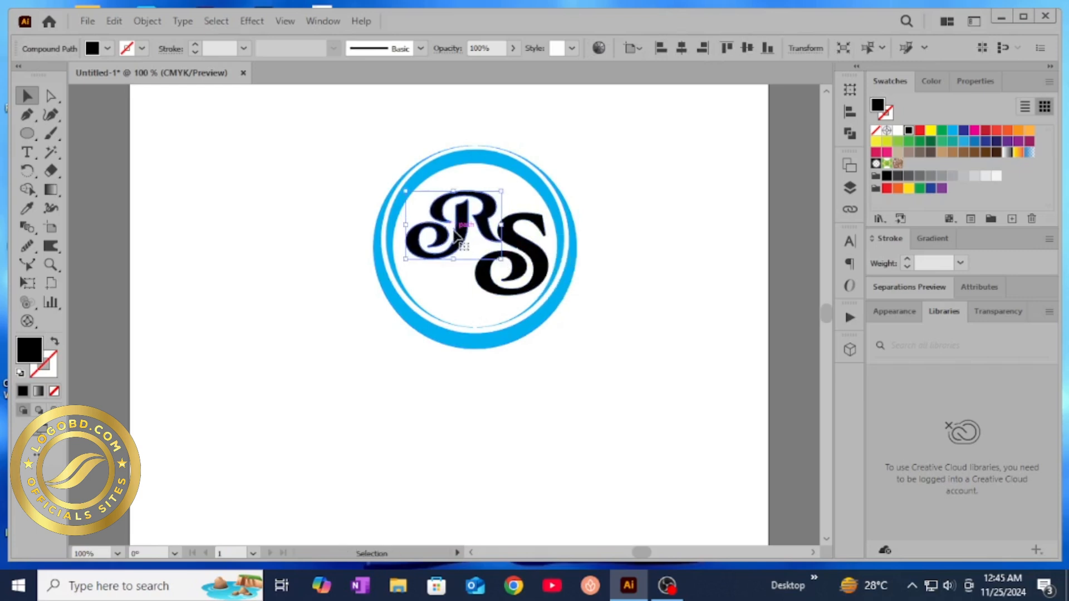
drag(455, 233, 452, 233)
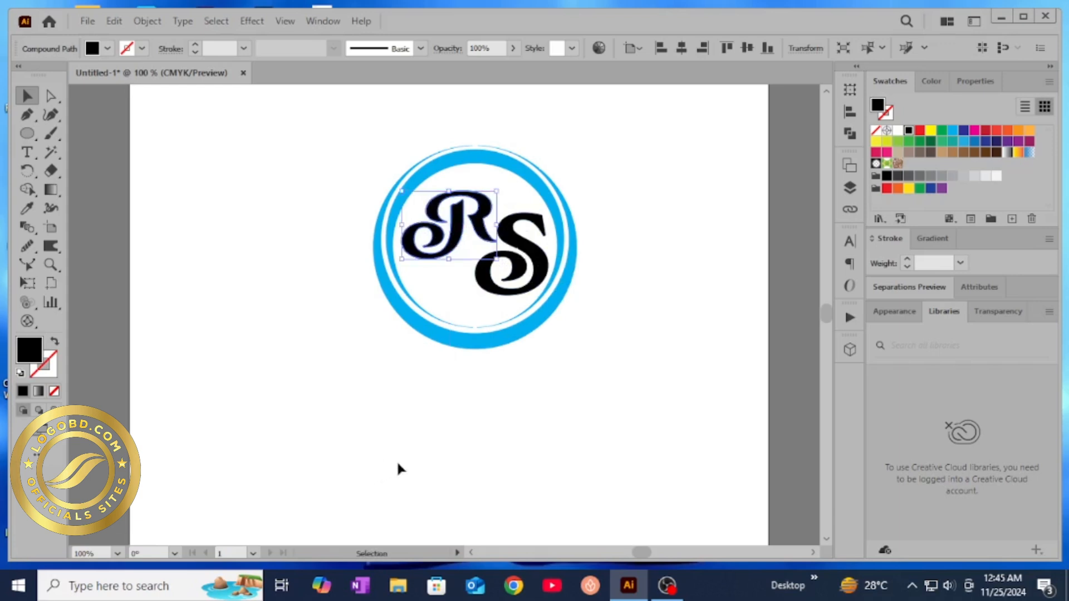
click(421, 448)
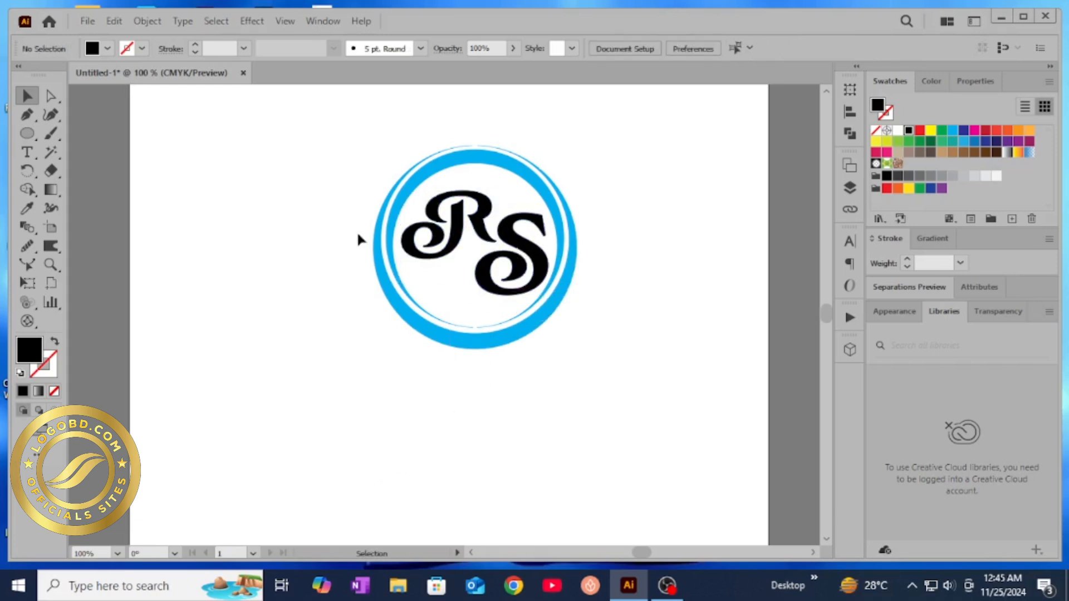
click(477, 348)
right_click(477, 349)
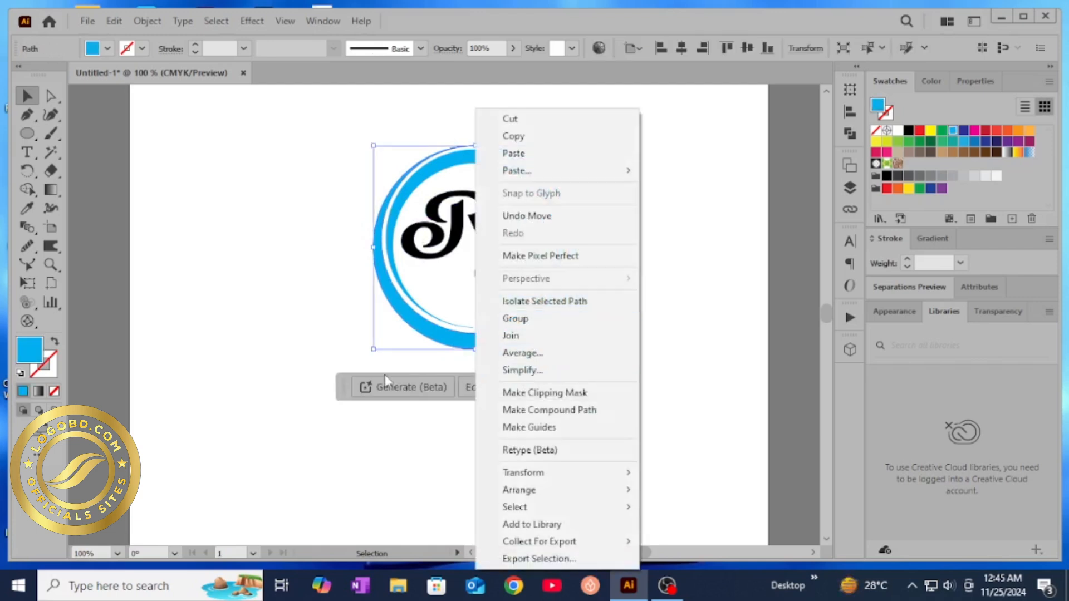
click(425, 357)
click(423, 360)
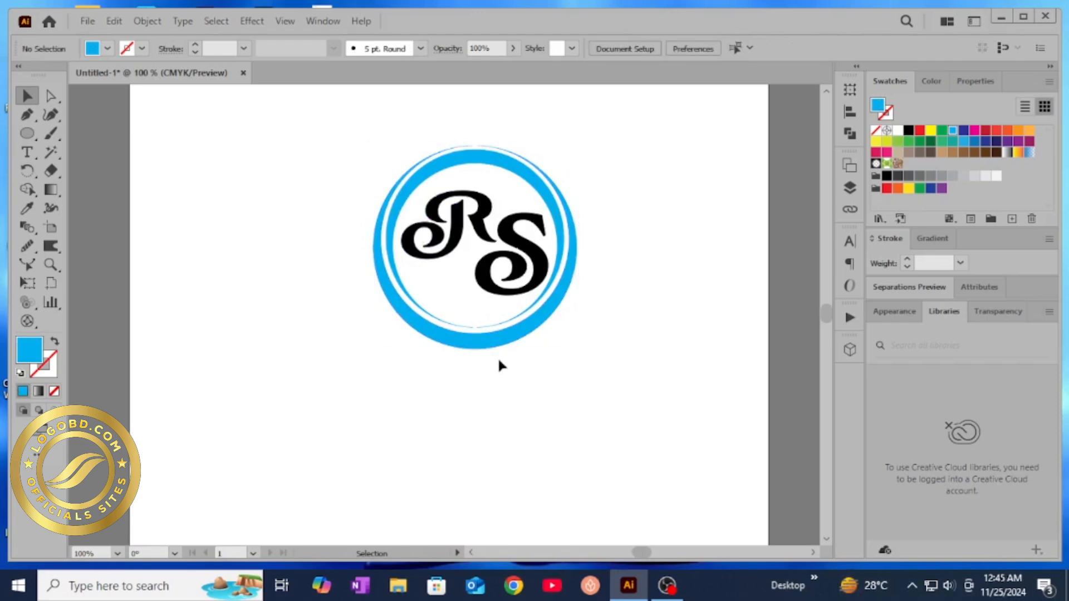
click(481, 340)
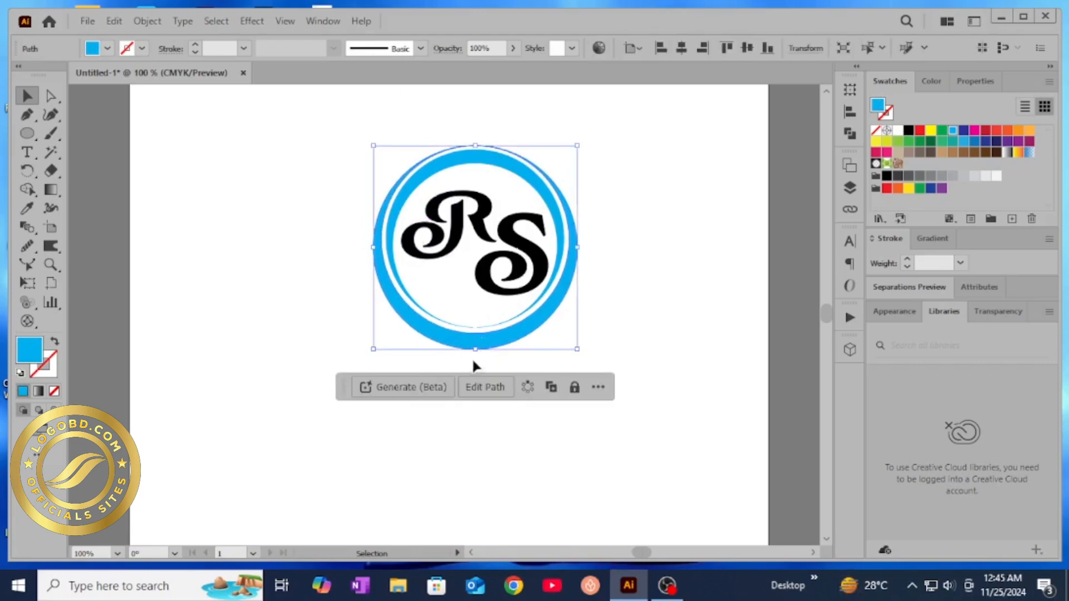
click(267, 300)
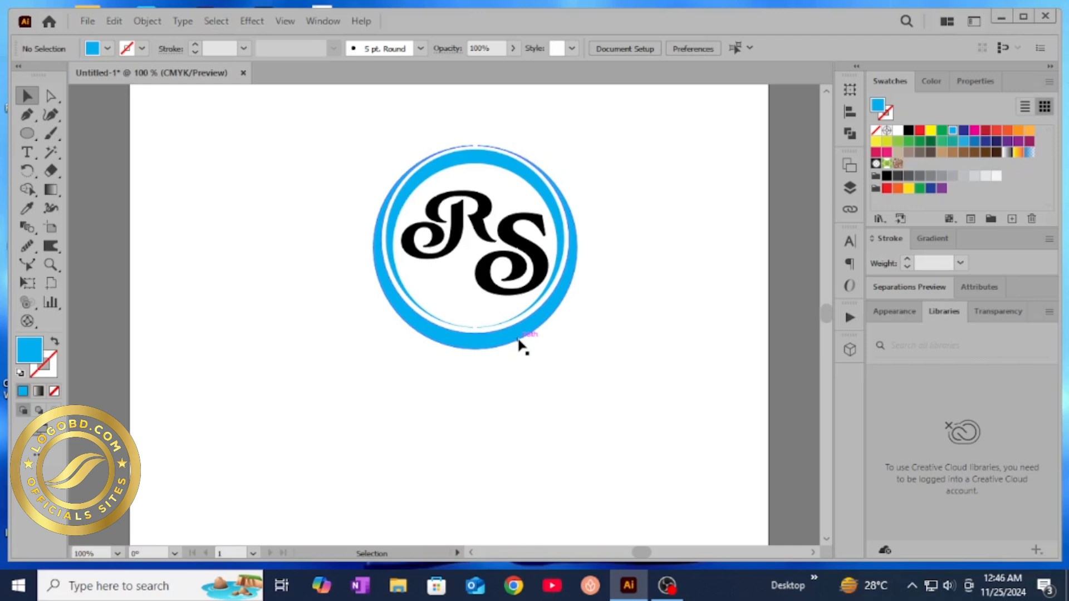
Fill the outer ring and the letter R with the light orange swatch C=0 M=35 Y=85 K=0
click(523, 341)
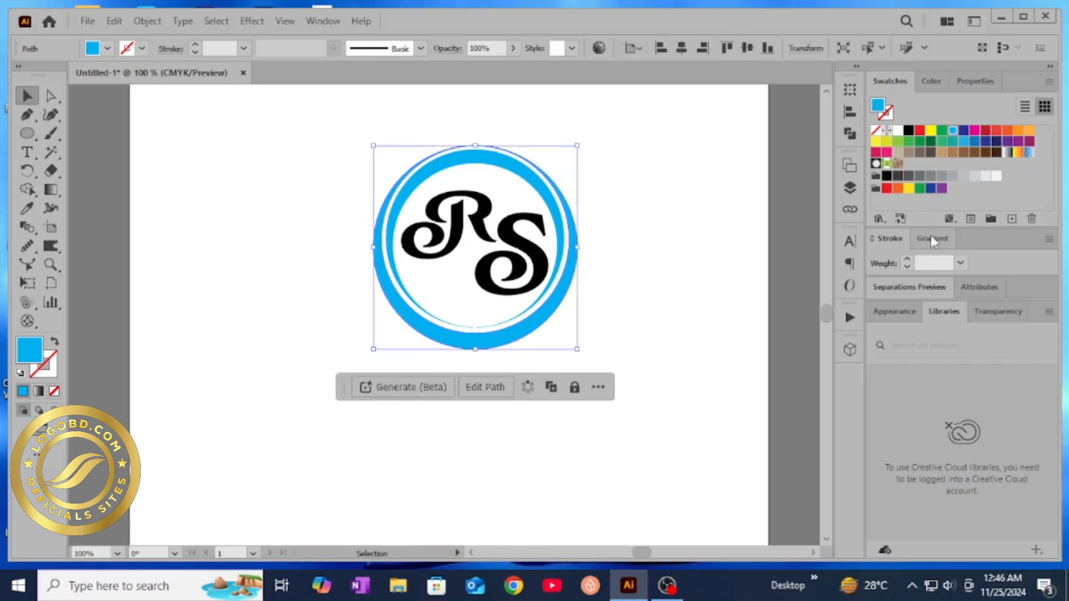
click(1029, 131)
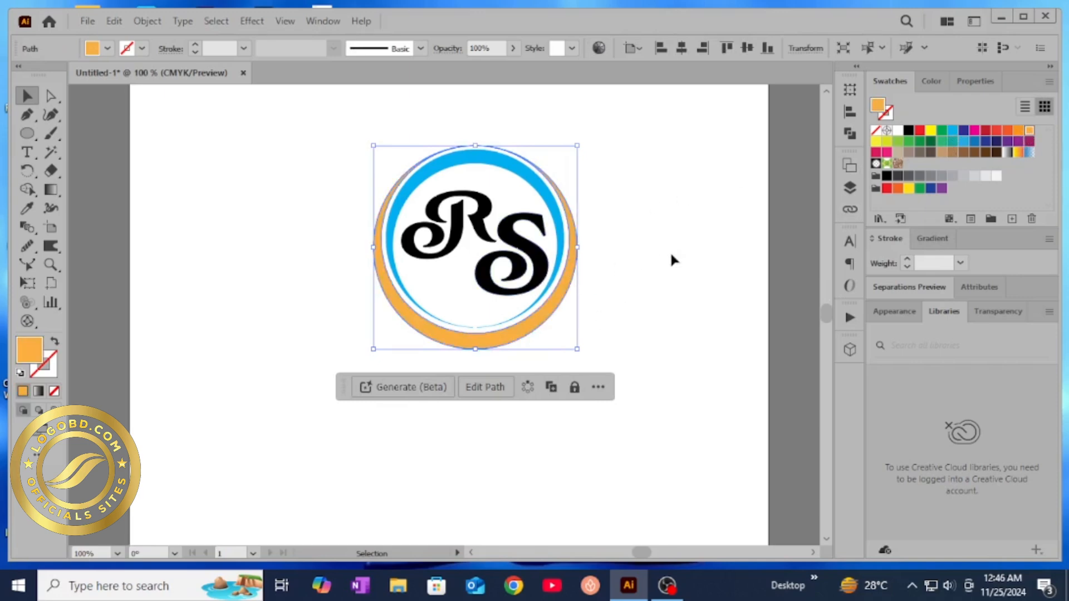
click(455, 232)
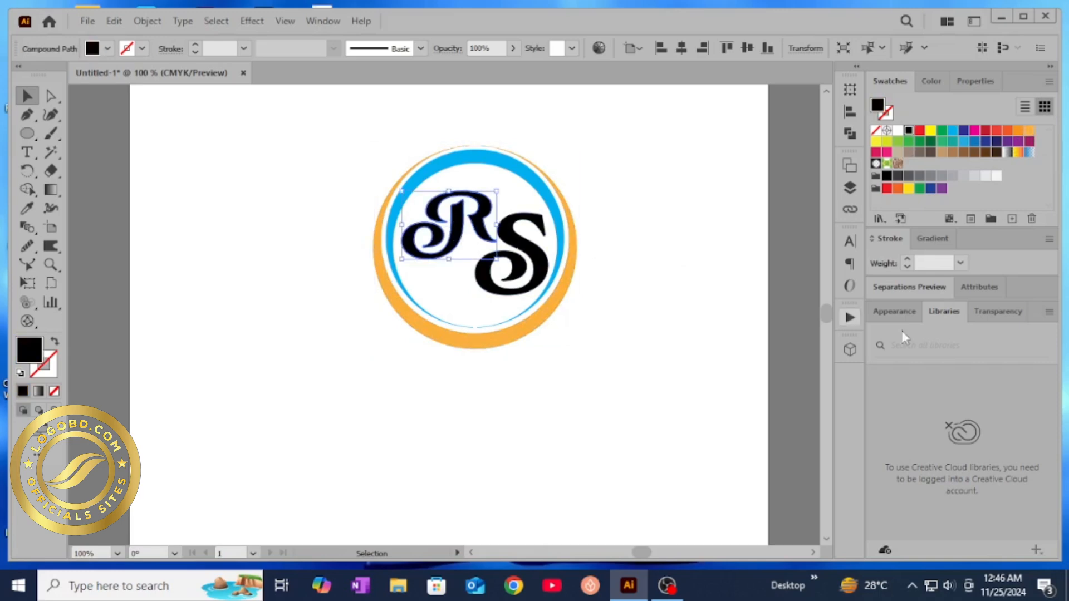
click(1029, 134)
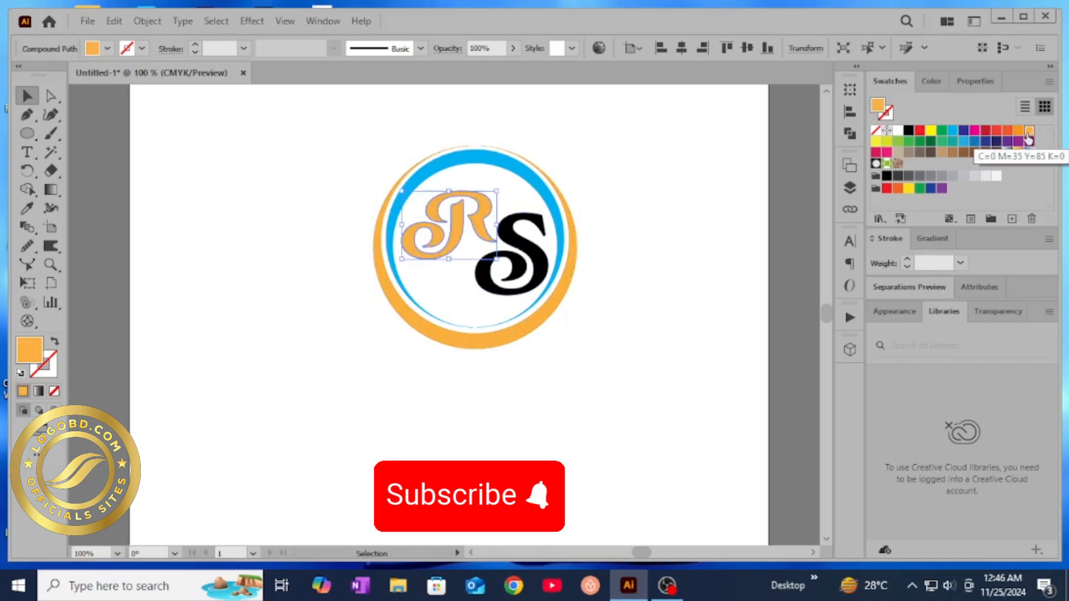
click(682, 437)
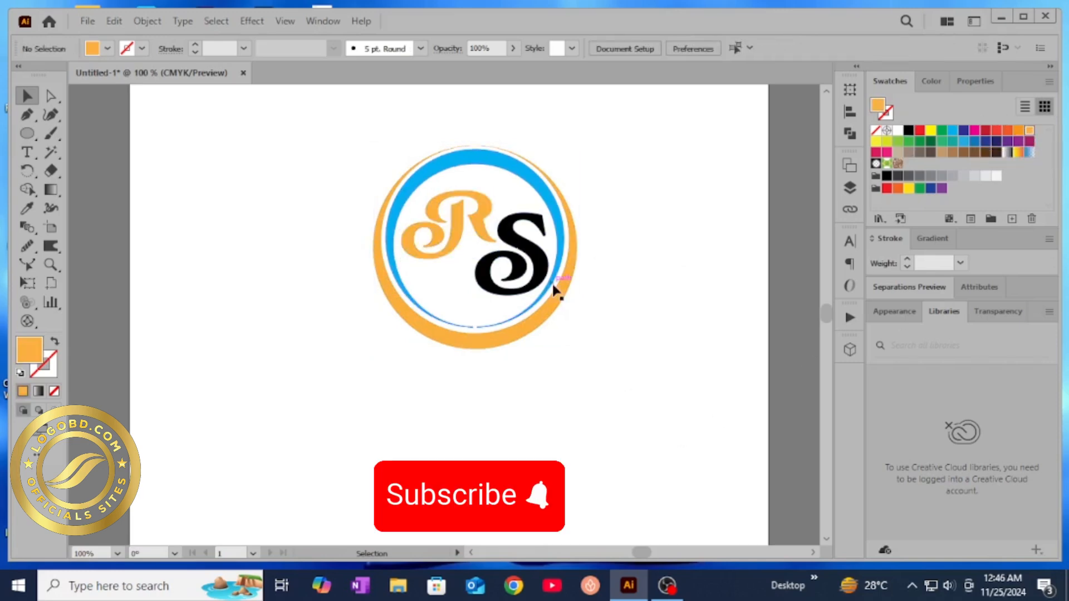
Fill the letter S and the inner ring together with the dark blue swatch
click(539, 253)
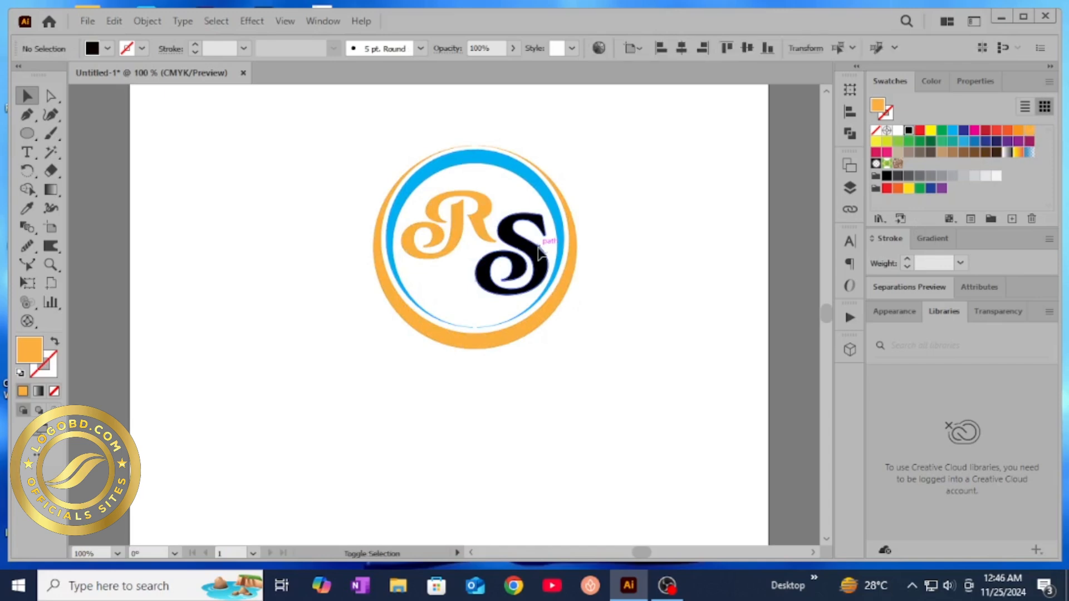
shift+click(560, 243)
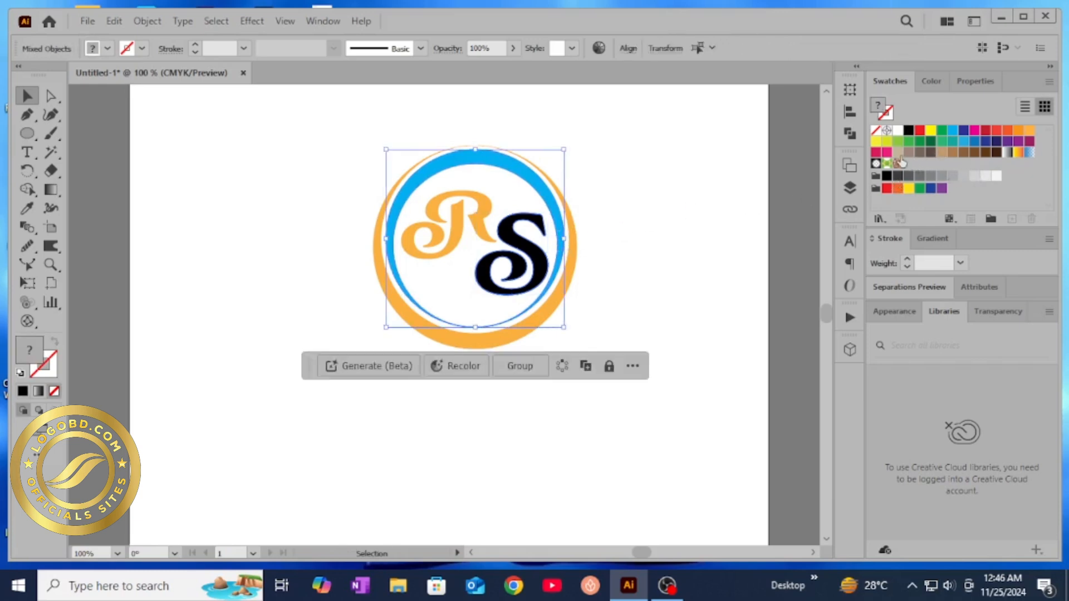
click(941, 154)
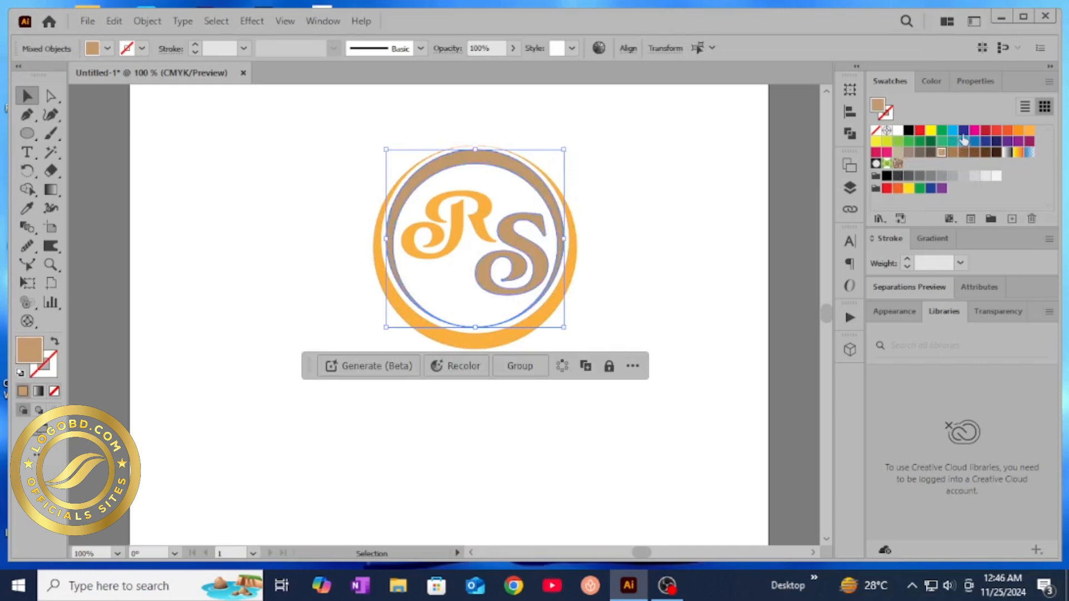
click(963, 134)
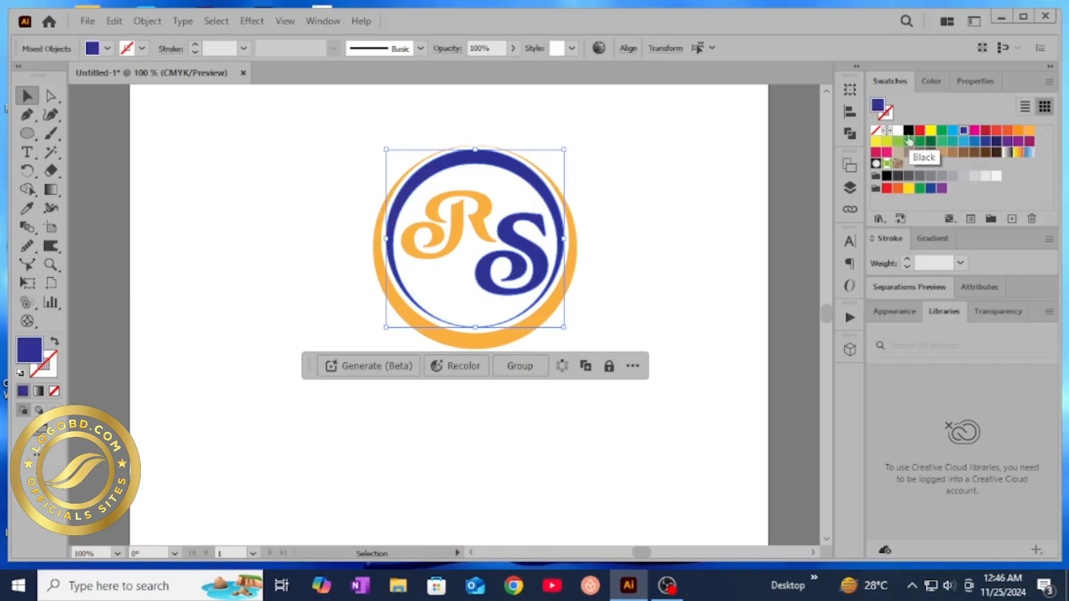
click(708, 271)
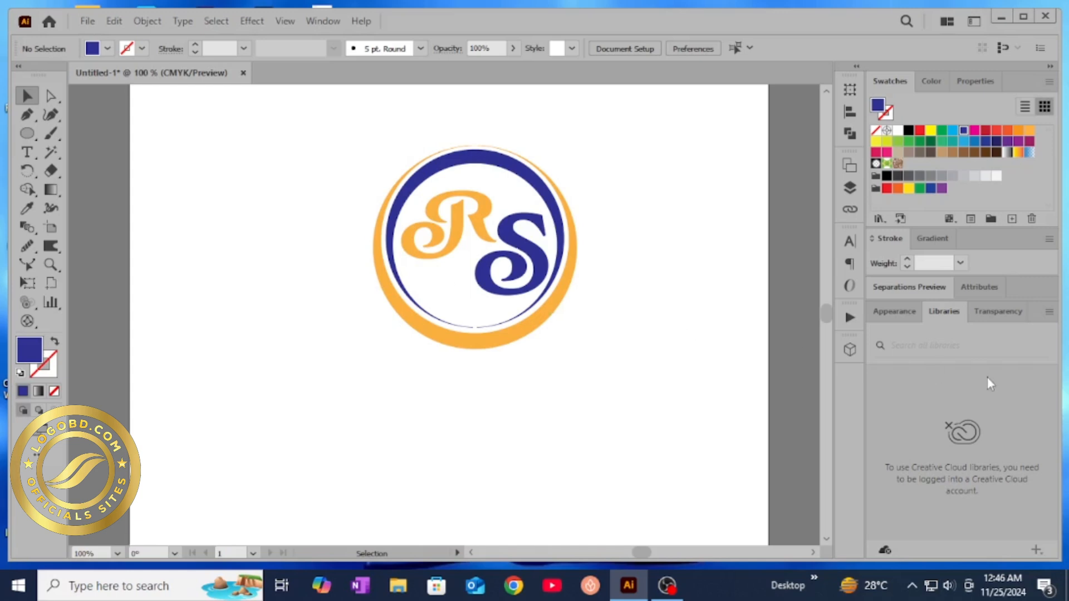
Recolor the inner ring and the letter S with the light cyan-blue swatch
click(534, 187)
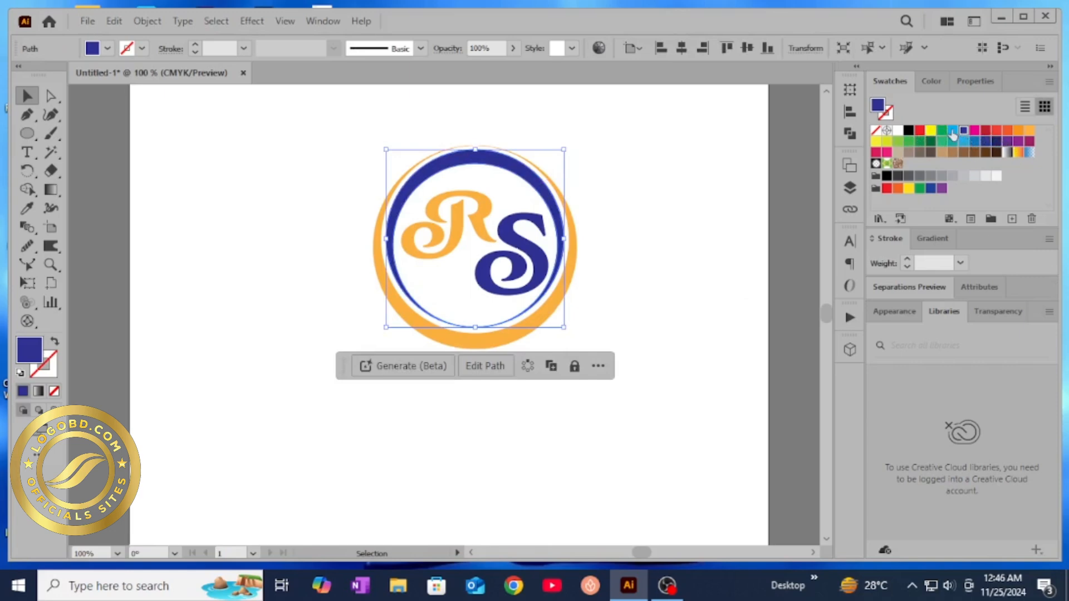
click(953, 130)
click(730, 410)
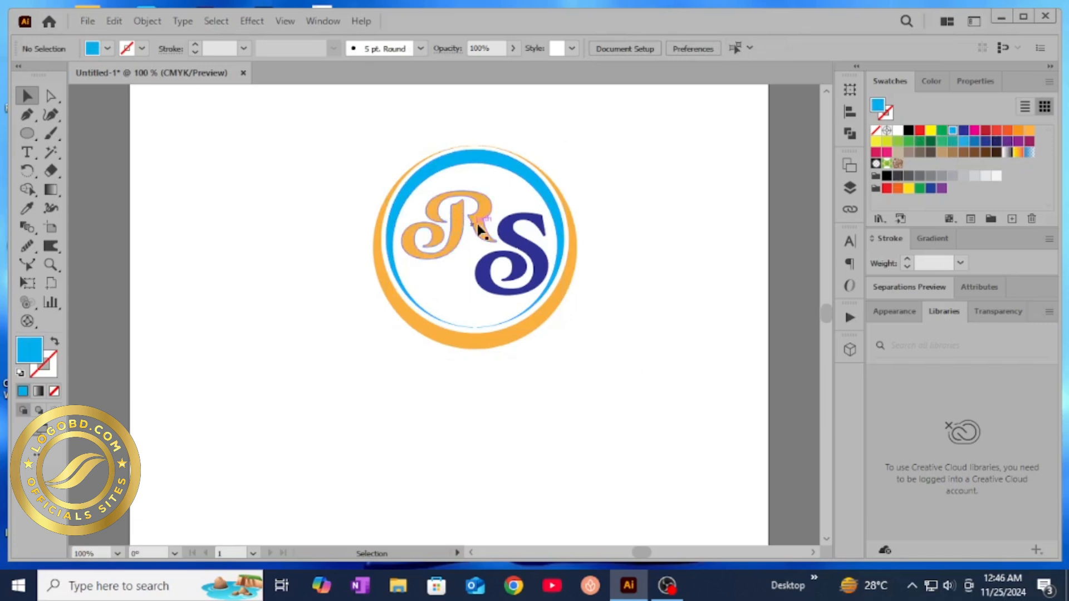
click(519, 243)
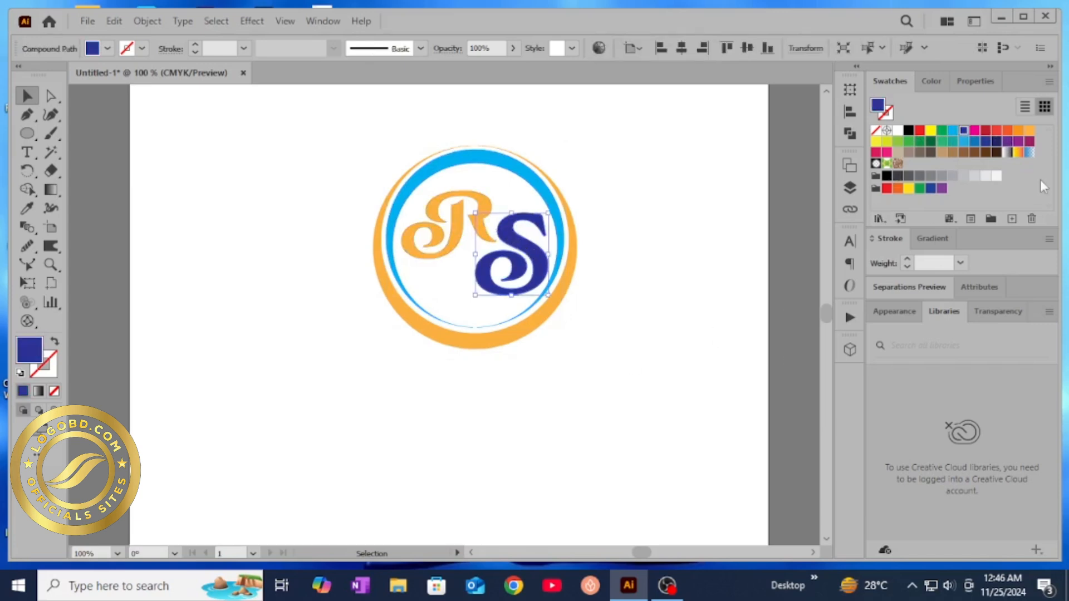
click(953, 134)
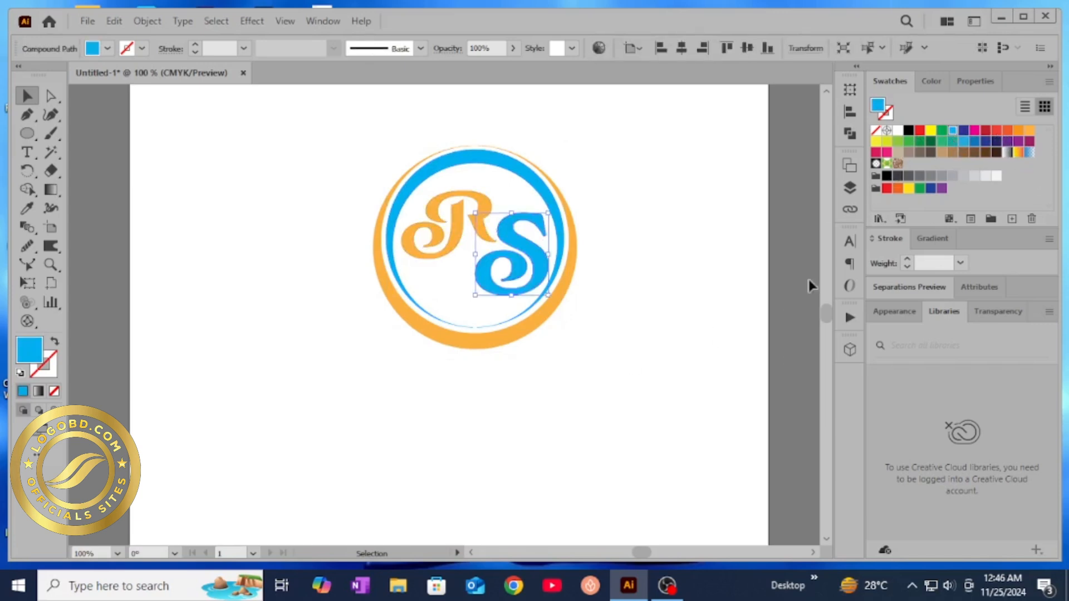
click(548, 440)
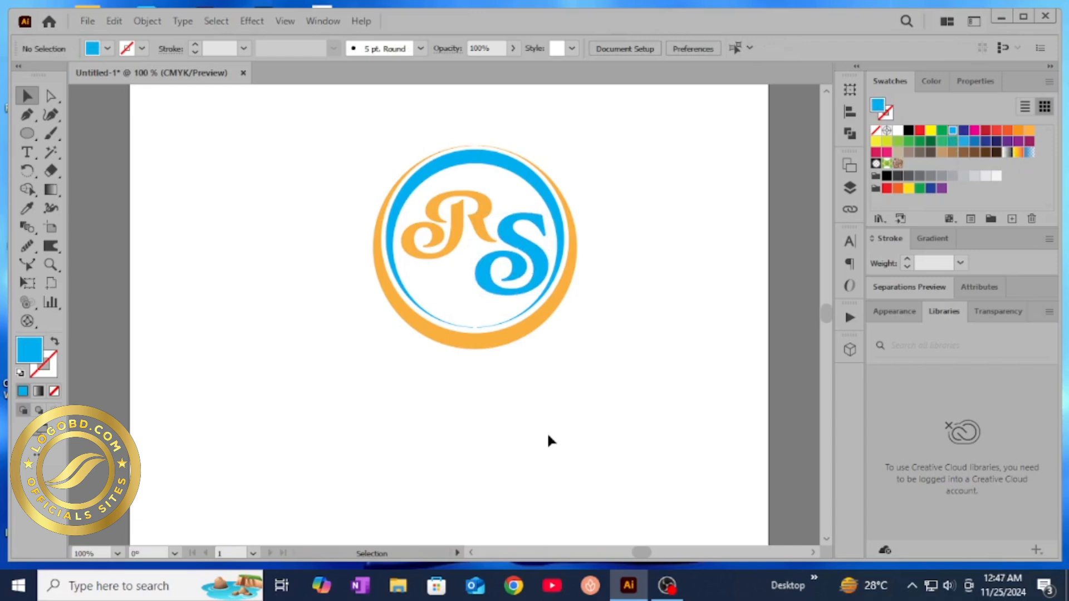
Nudge the letter S slightly left and up so it sits closer to the R inside the rings
click(525, 293)
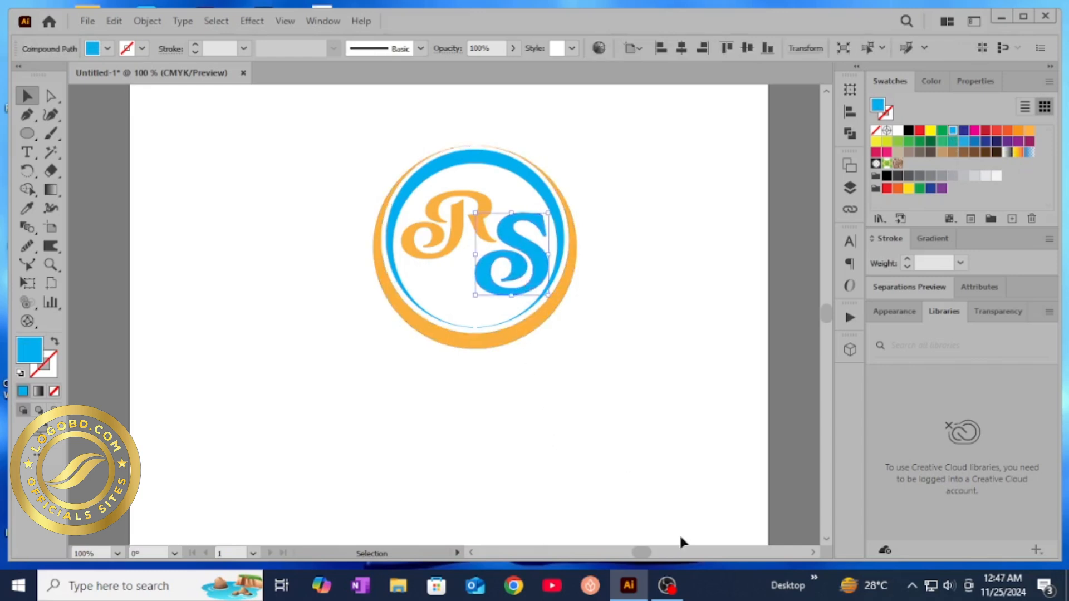
key(Left)
key(Left)
key(Left)
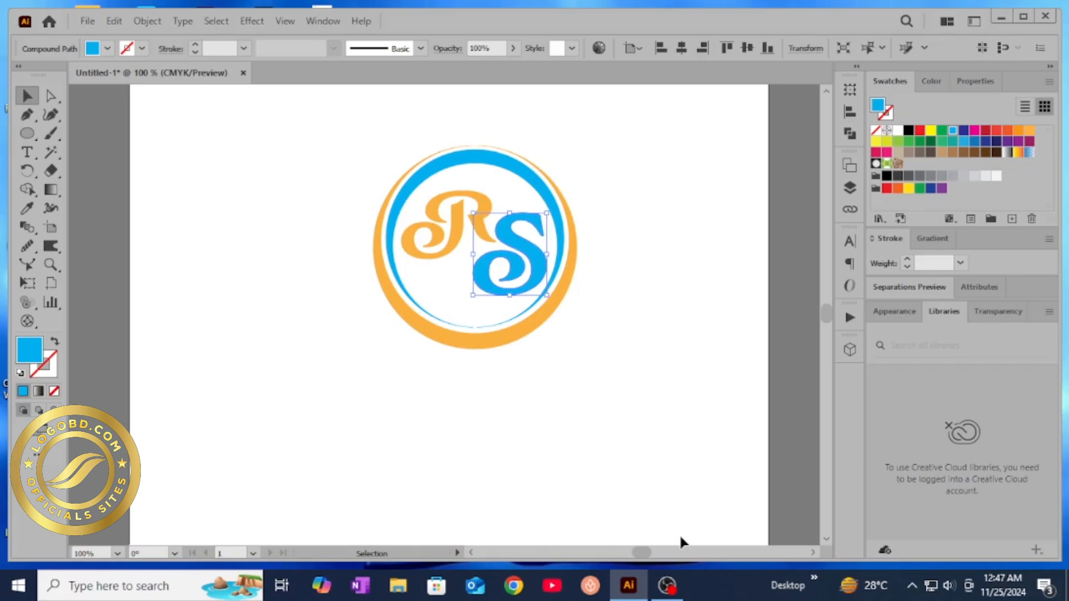
key(Up)
key(Up)
key(Up)
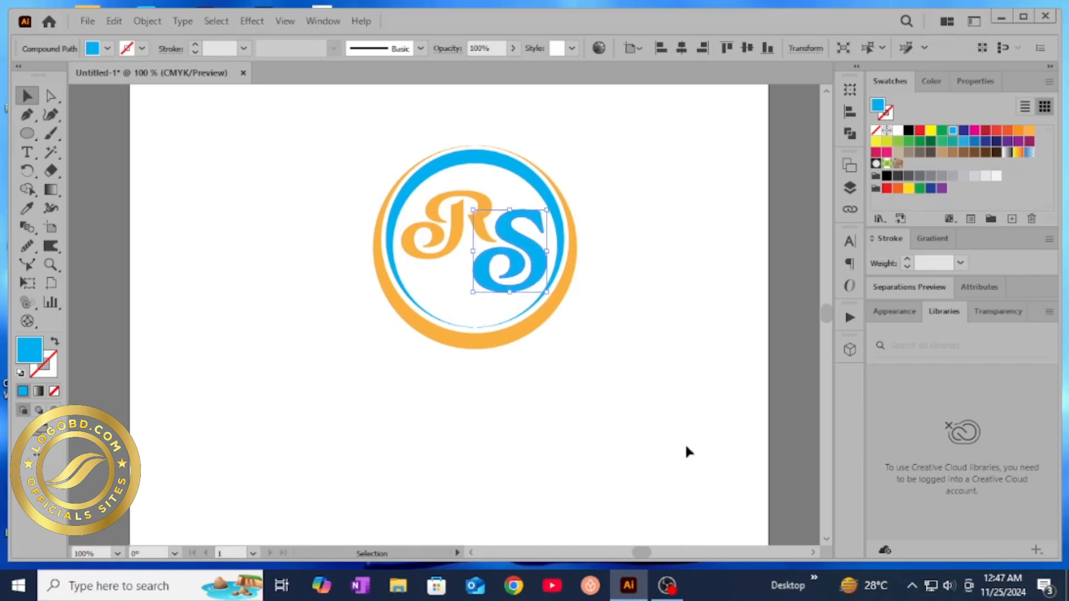
click(599, 435)
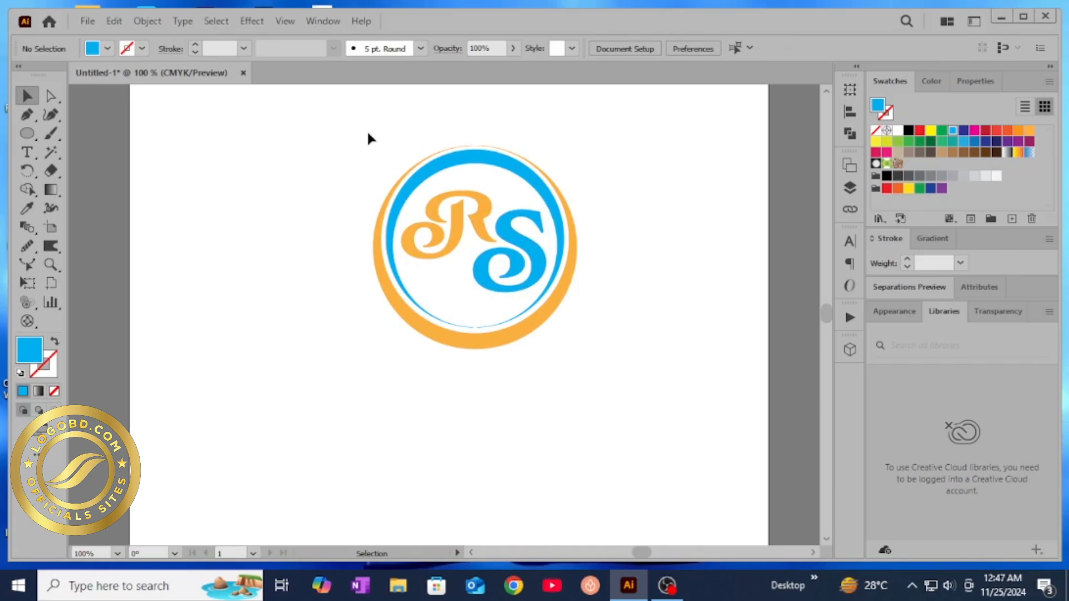
Group both rings and the two letters, and move the grouped logo slightly down and right on the artboard
drag(366, 129, 622, 362)
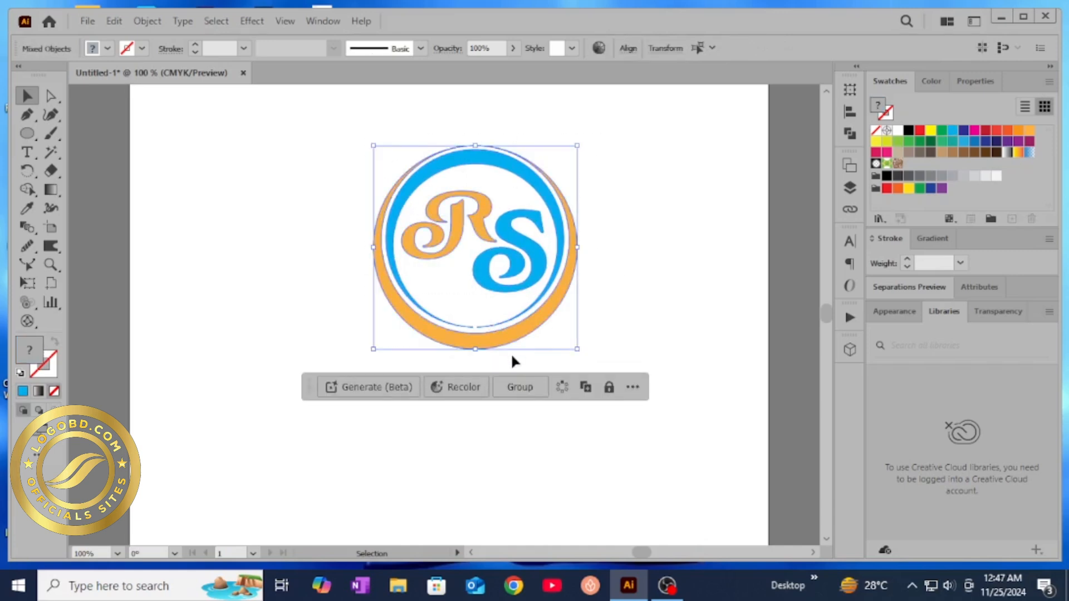
click(534, 388)
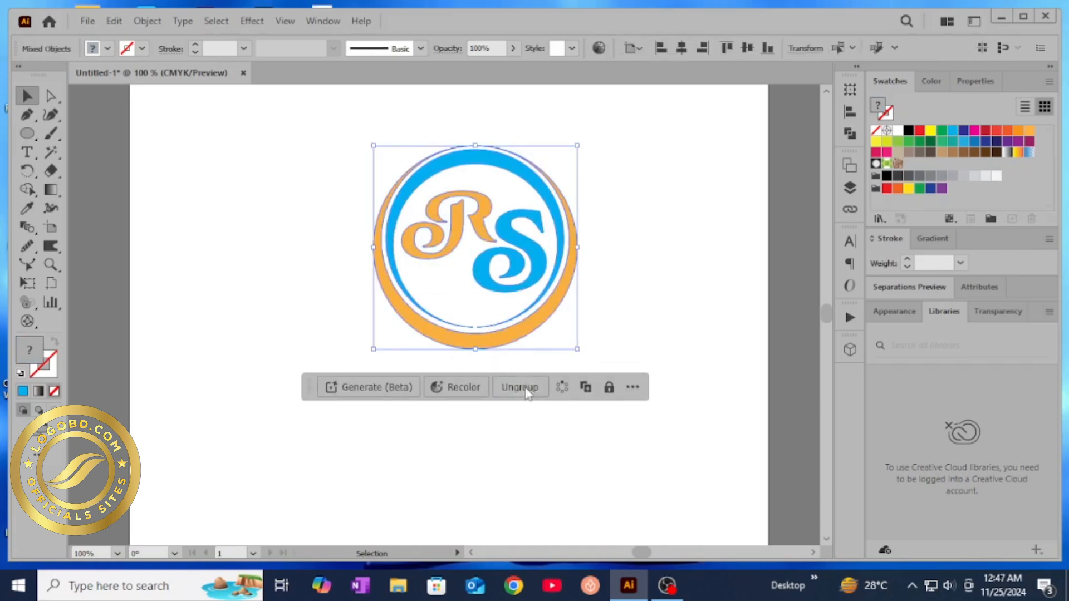
click(555, 460)
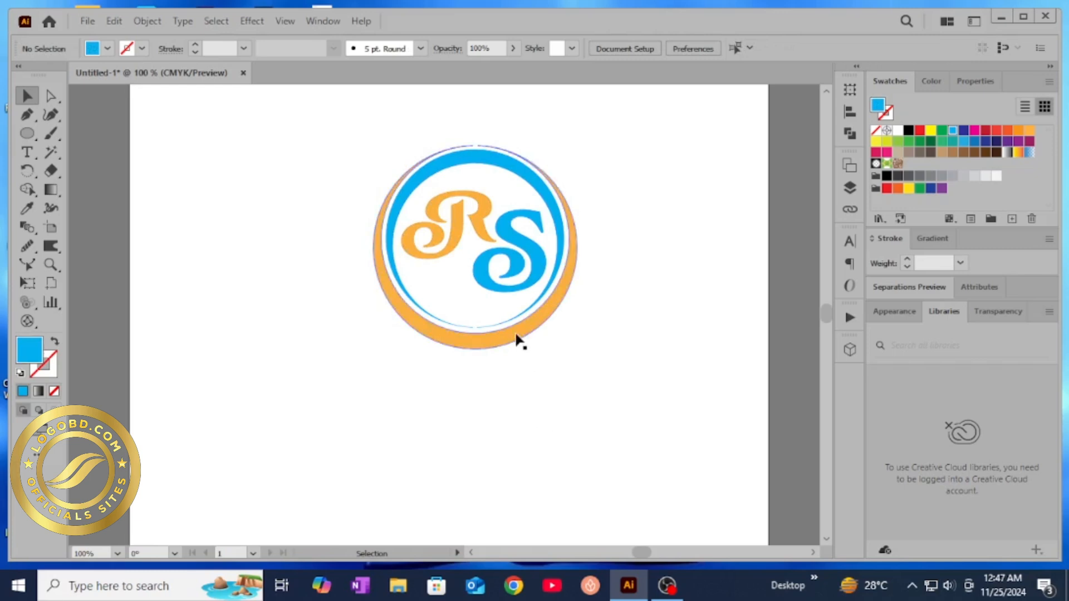
drag(516, 339, 552, 367)
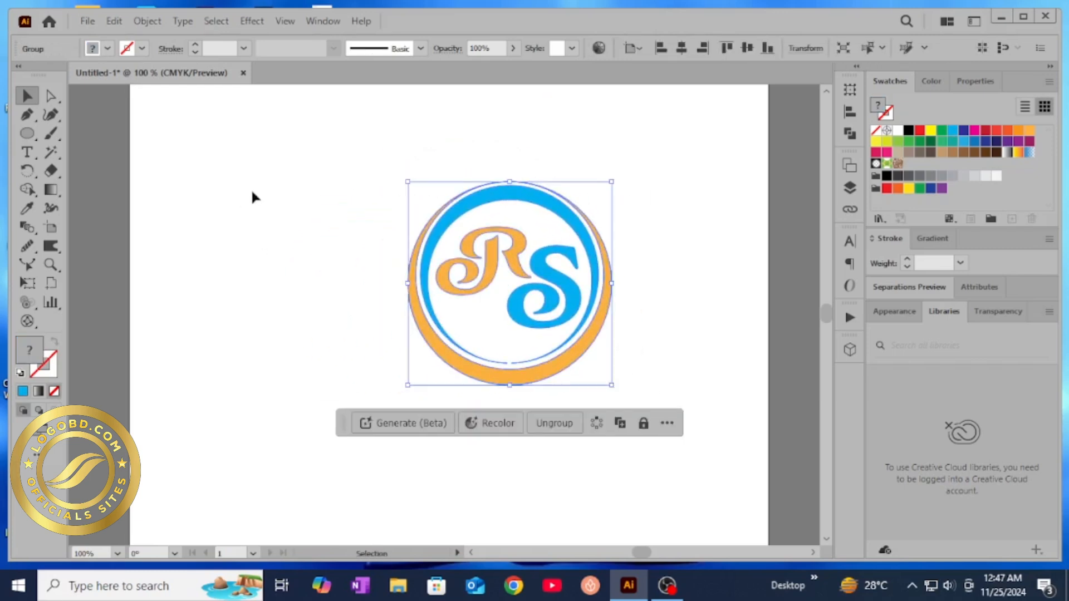